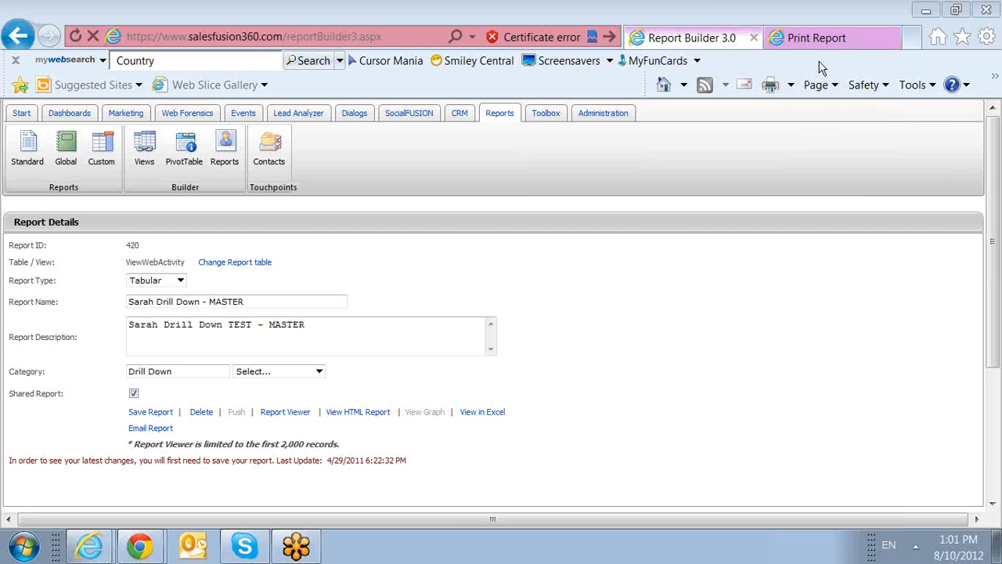
# View the master report's output, listing IP Address, Source and Email for 2209 records.
pyautogui.click(818, 37)
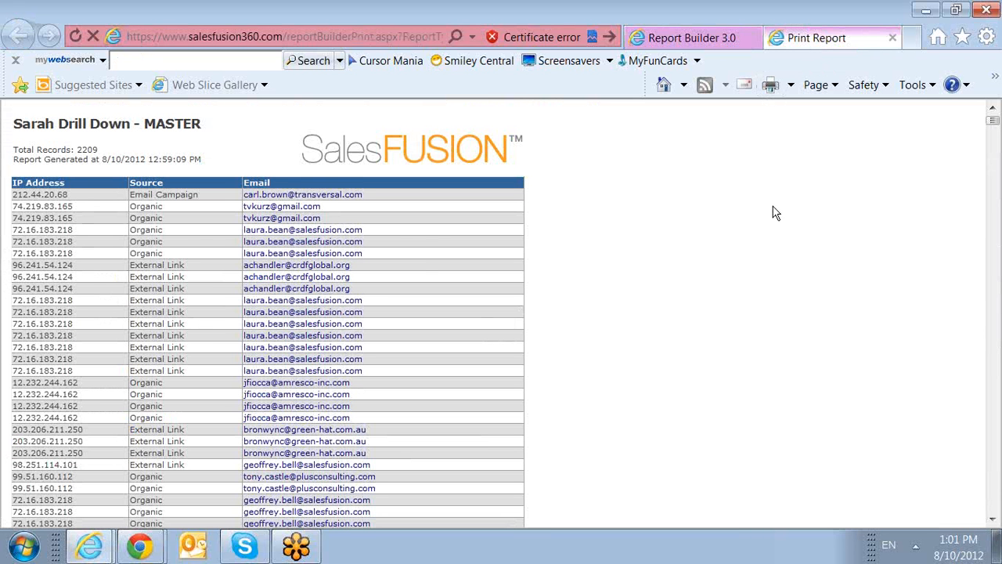
# Drill down from the first row's email link to its one-record Drill Down Details page.
pyautogui.scroll(-1, 759, 225)
pyautogui.scroll(1, 760, 225)
pyautogui.moveTo(201, 199); pyautogui.dragTo(130, 197)
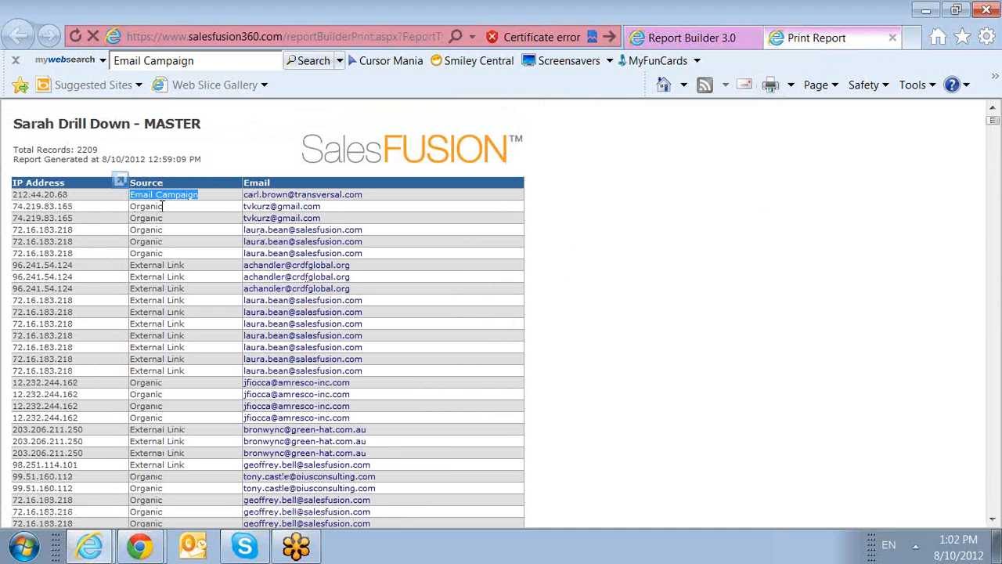
pyautogui.click(647, 230)
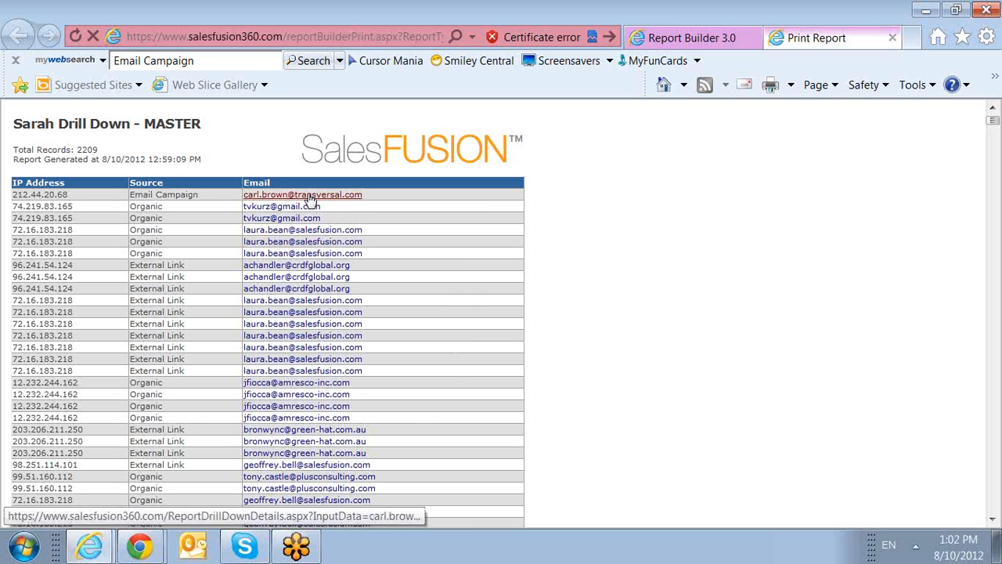
pyautogui.click(310, 197)
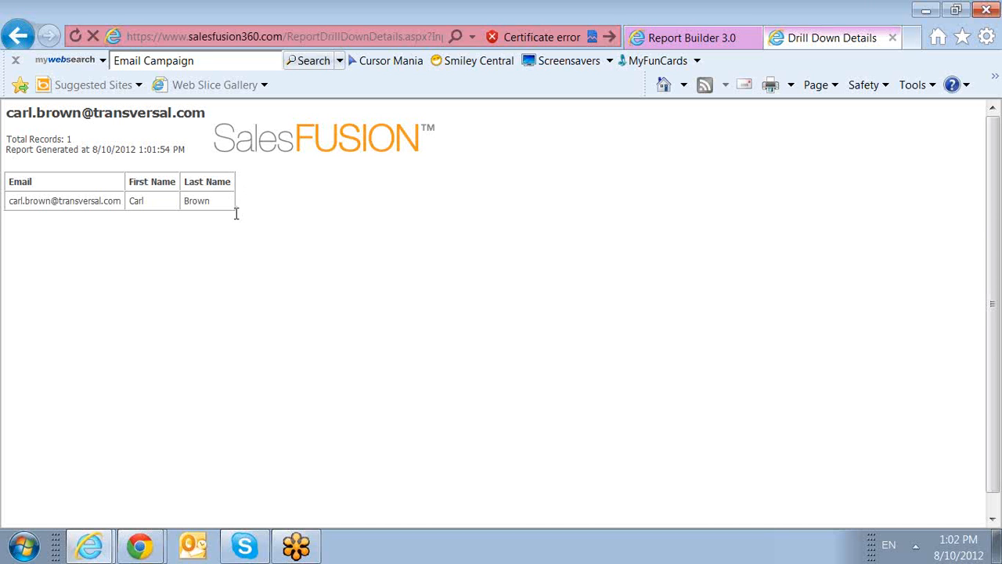
# Go back to Report Builder 3.0 and start a blank new report.
pyautogui.click(692, 40)
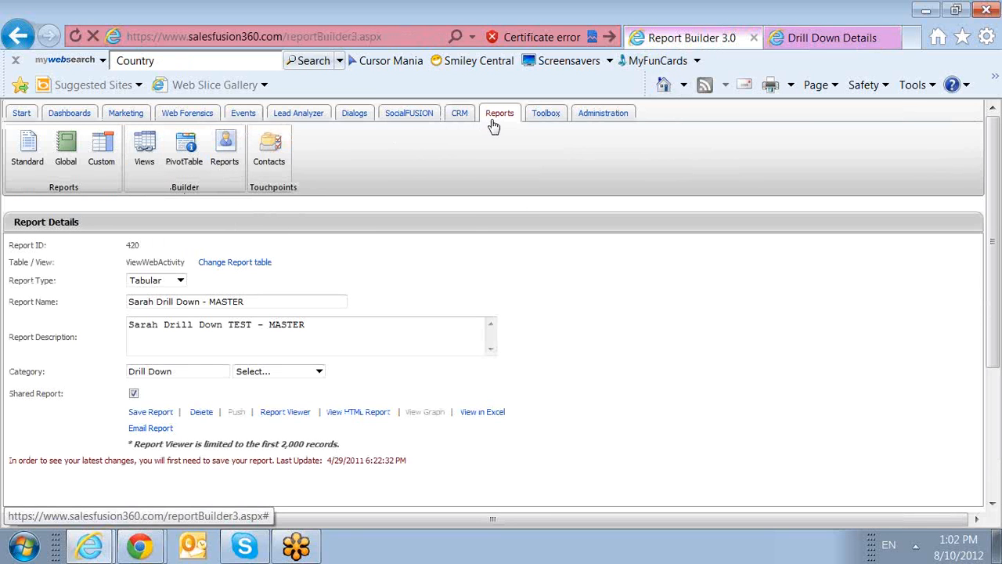
pyautogui.click(225, 171)
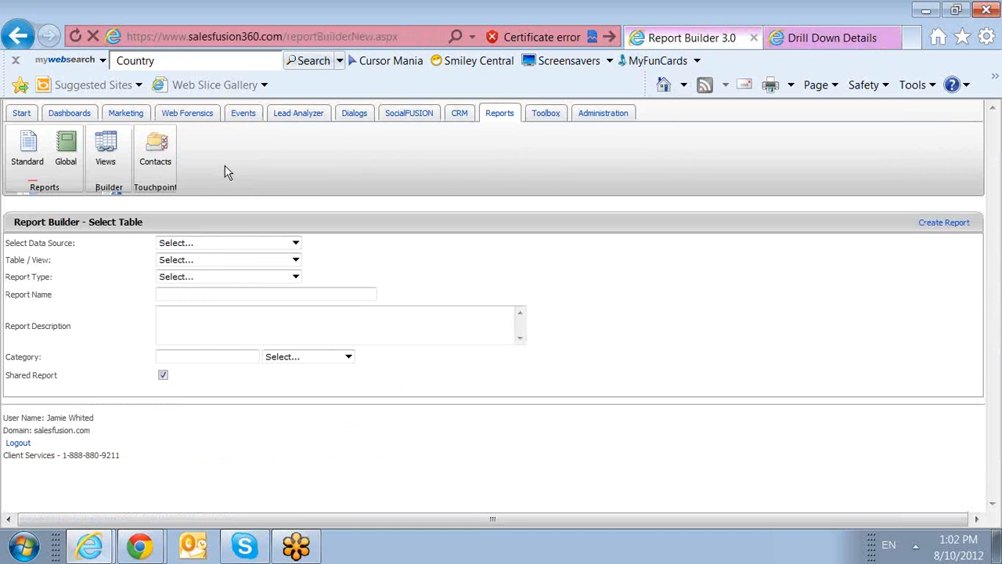
# Base the new report on Standard Views, ViewWebActivity, as a Tabular report.
pyautogui.click(266, 245)
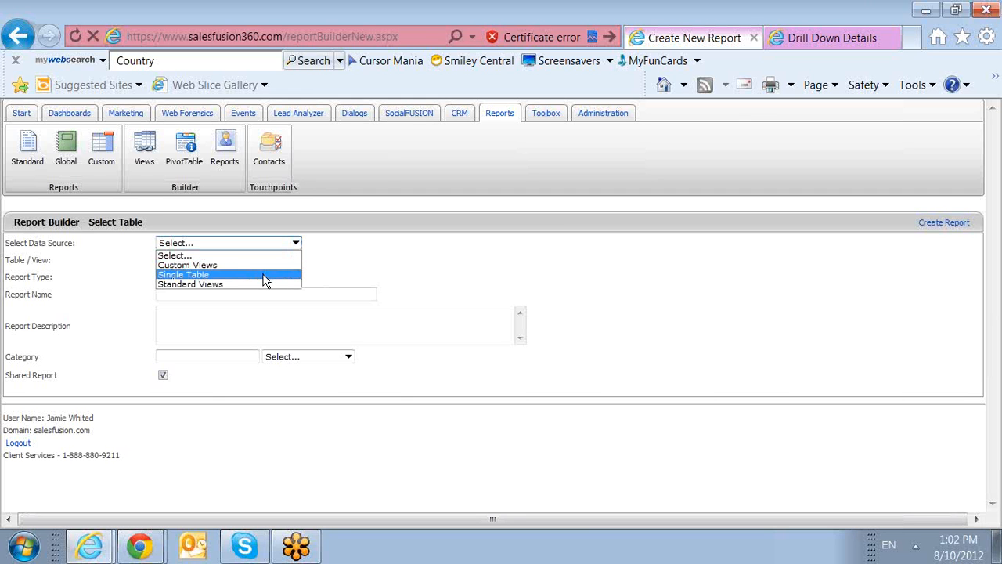
pyautogui.click(265, 283)
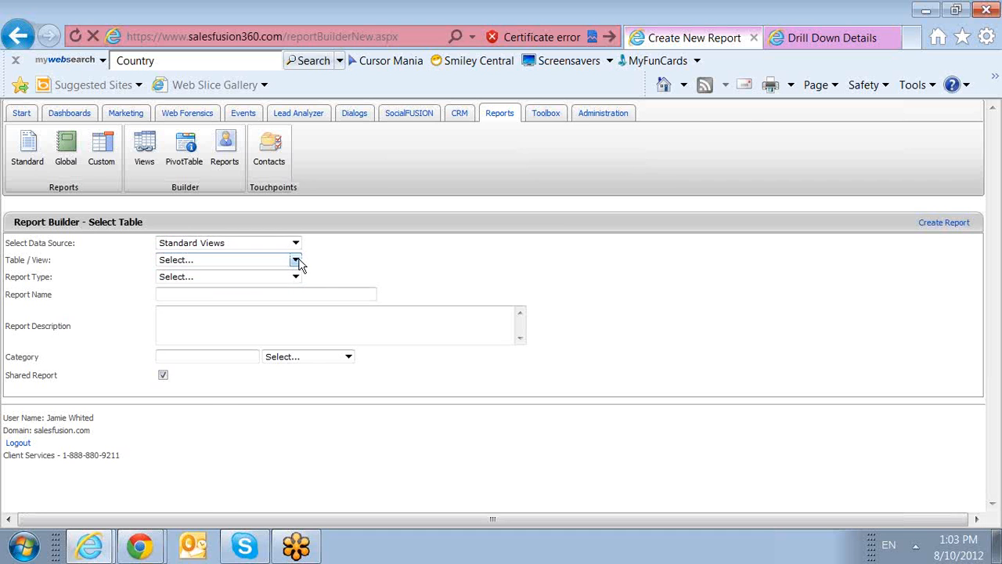
pyautogui.click(296, 260)
pyautogui.moveTo(312, 288); pyautogui.dragTo(315, 416)
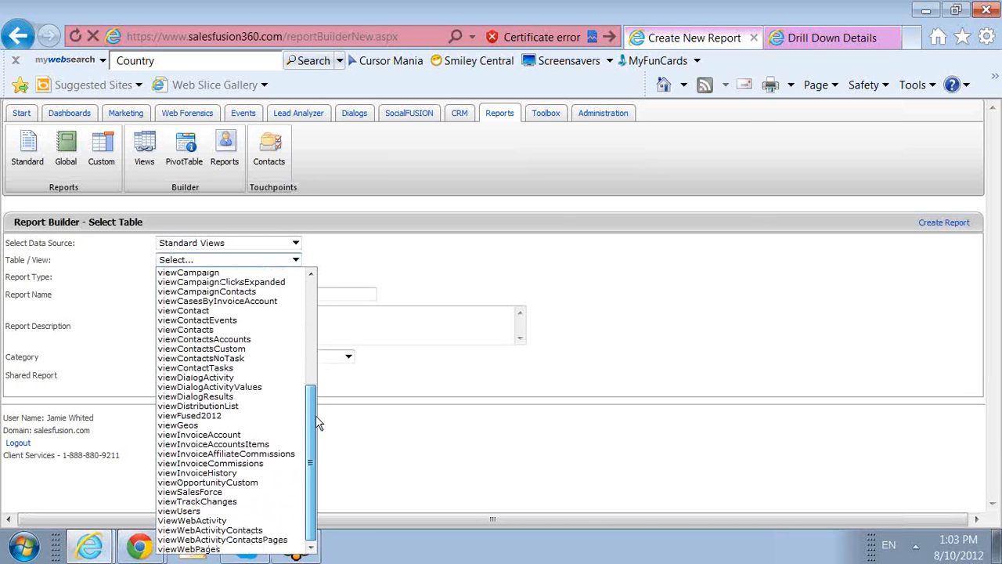
pyautogui.click(268, 522)
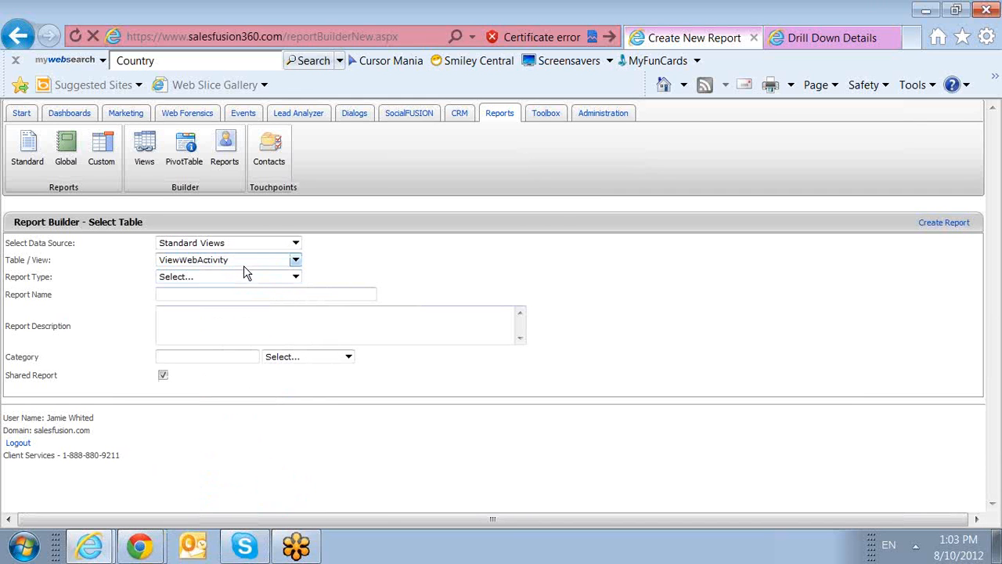
pyautogui.click(295, 277)
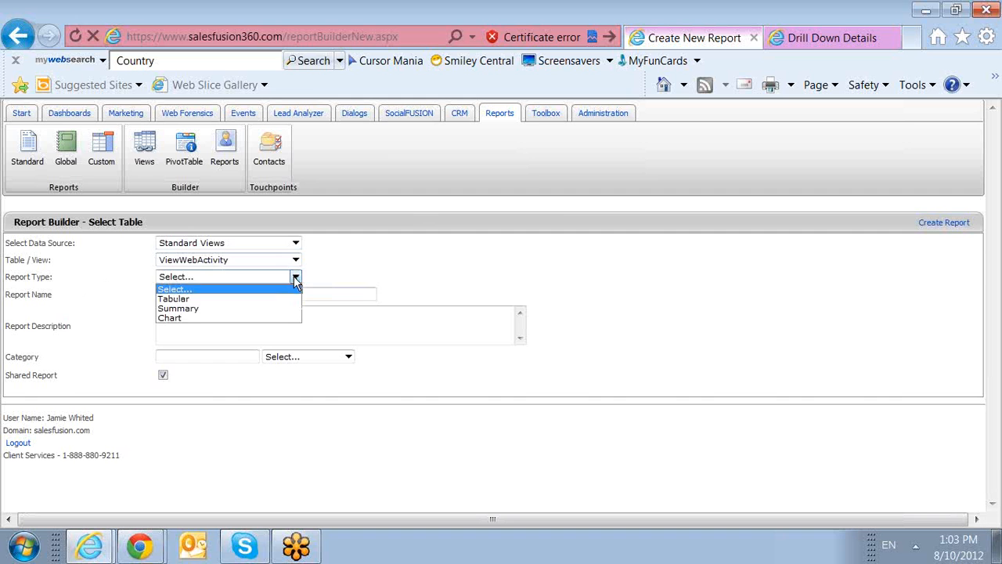
pyautogui.click(281, 299)
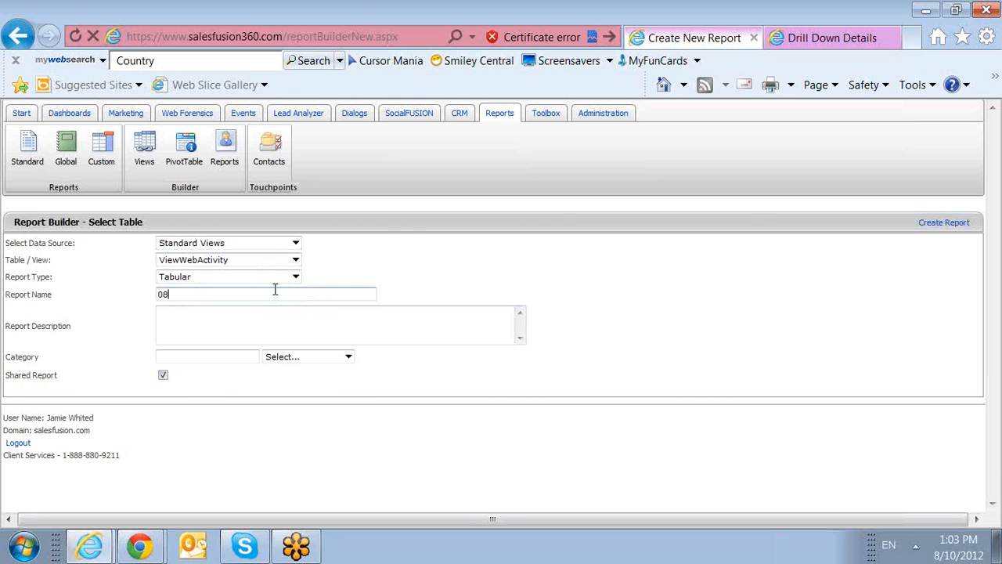
# Name the report '081012 Training - Master' and use the same text as its description.
pyautogui.click(275, 290)
pyautogui.write('081012 Training')
pyautogui.moveTo(275, 290); pyautogui.dragTo(105, 298)
pyautogui.hotkey('ctrl', 'c')
pyautogui.click(236, 316)
pyautogui.hotkey('ctrl', 'v')
pyautogui.click(259, 294)
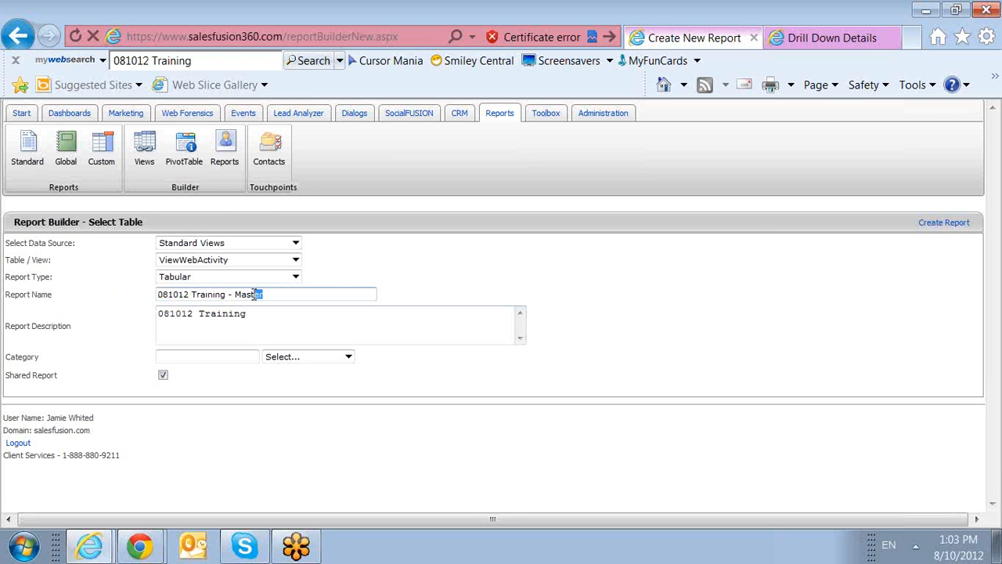
pyautogui.doubleClick(249, 295)
pyautogui.click(265, 313)
pyautogui.write('-')
pyautogui.hotkey('ctrl', 'v')
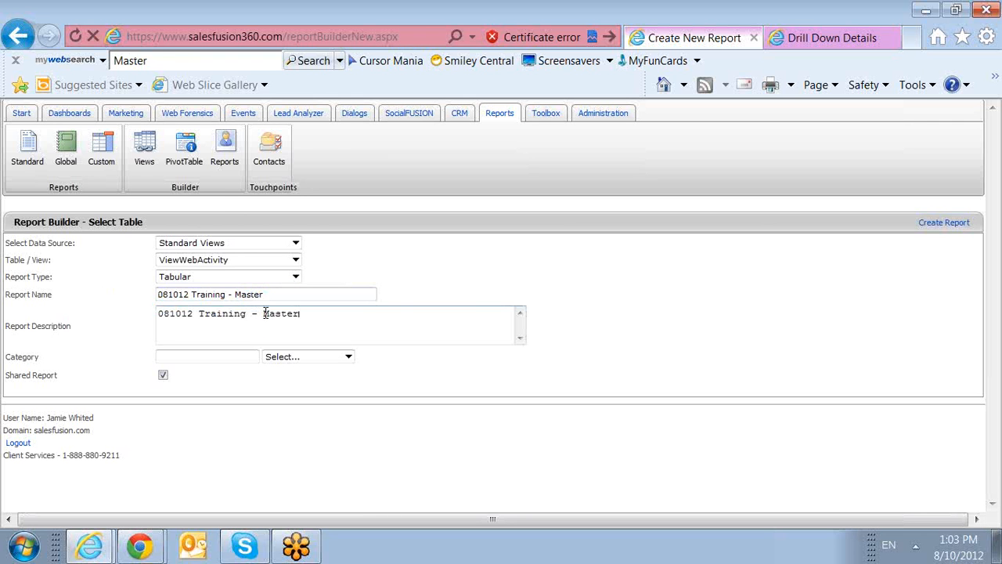
# Assign the report to the user's own category and create it as report 584.
pyautogui.click(807, 37)
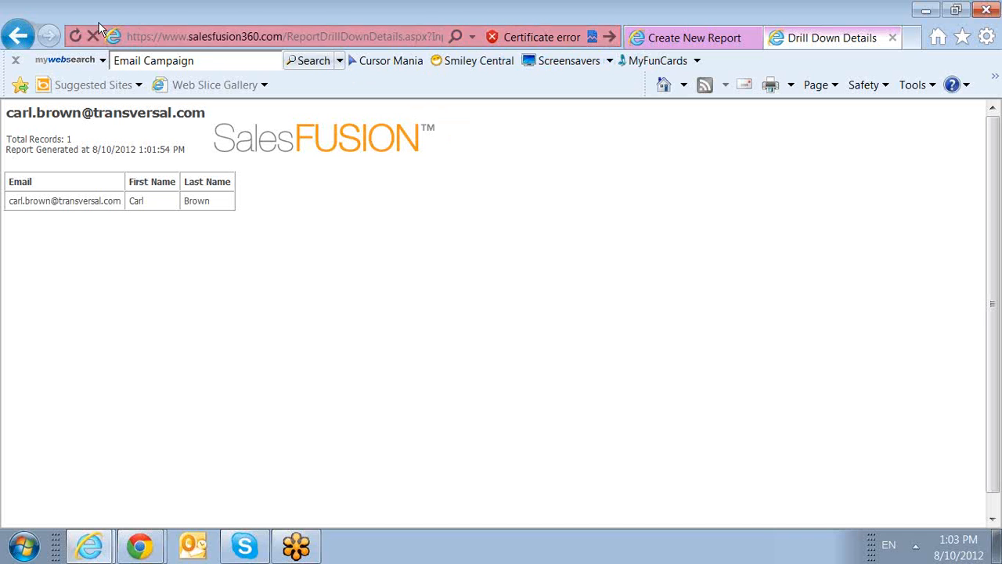
pyautogui.click(23, 36)
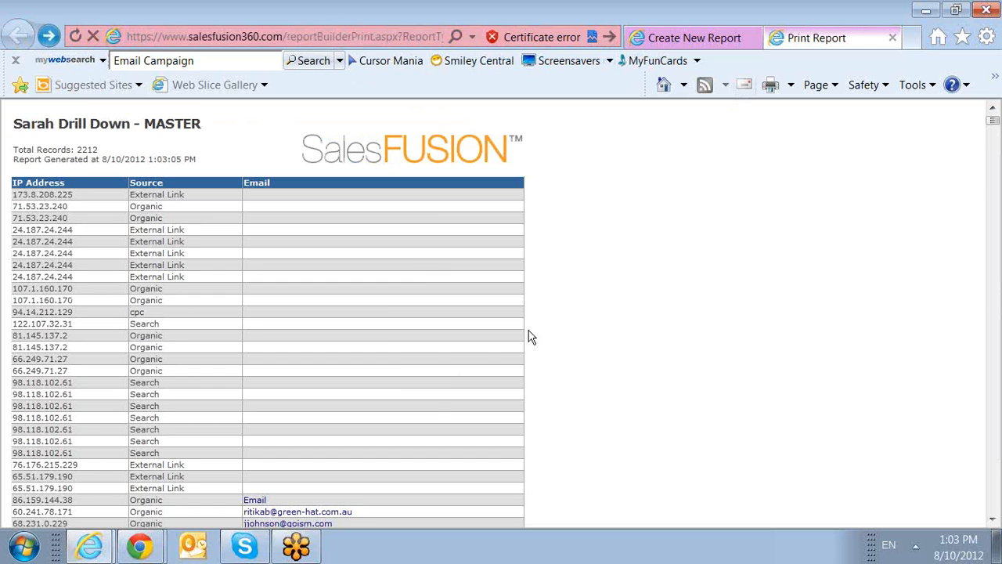
pyautogui.click(675, 38)
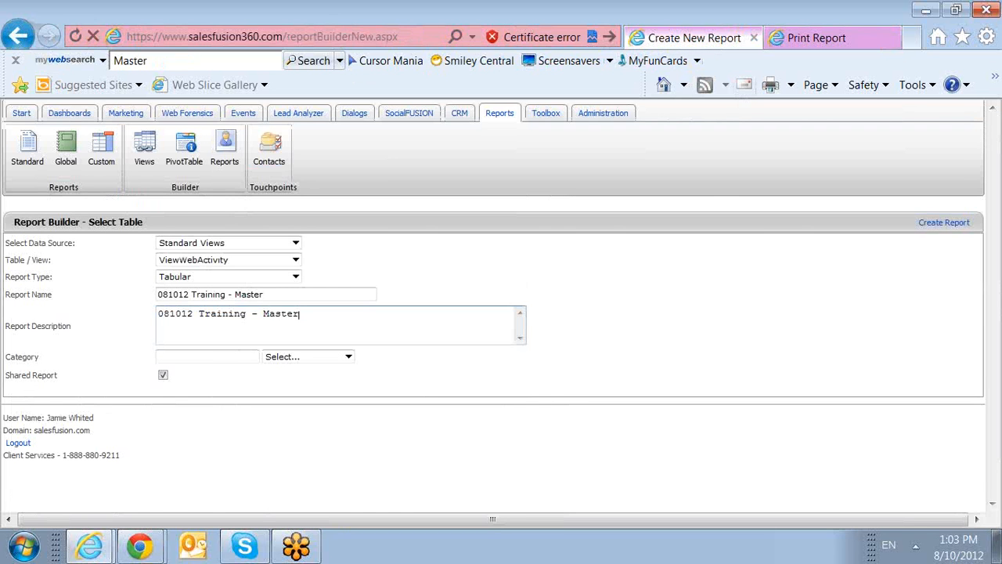
pyautogui.click(282, 358)
pyautogui.click(284, 199)
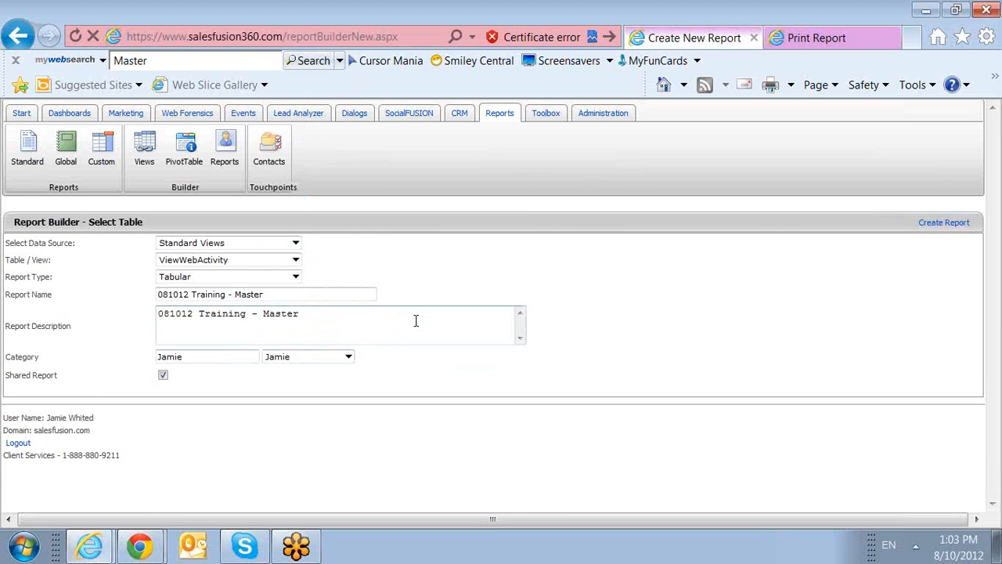
pyautogui.click(929, 227)
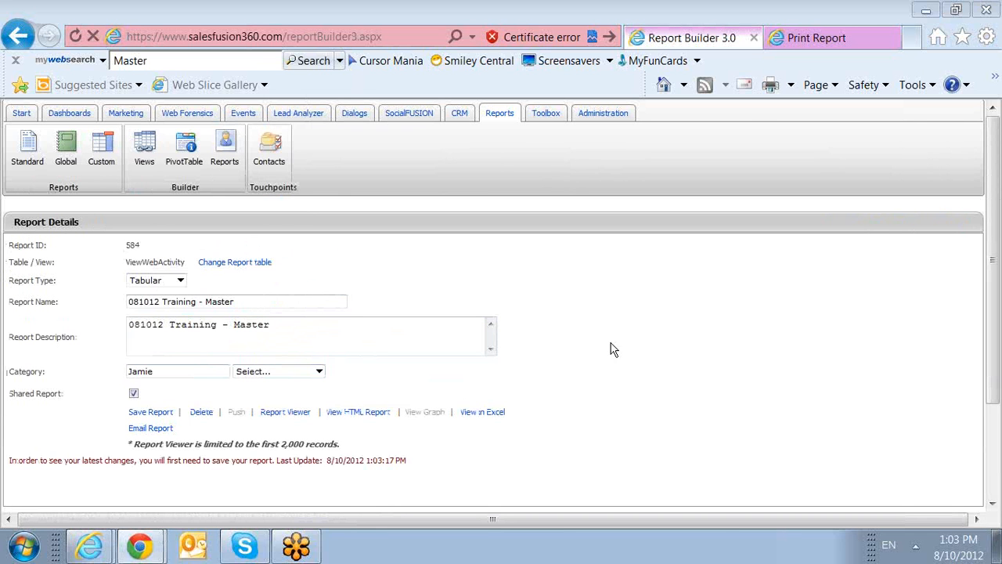
# In the column chooser, tick IP Address and Start Date.
pyautogui.scroll(-1, 627, 383)
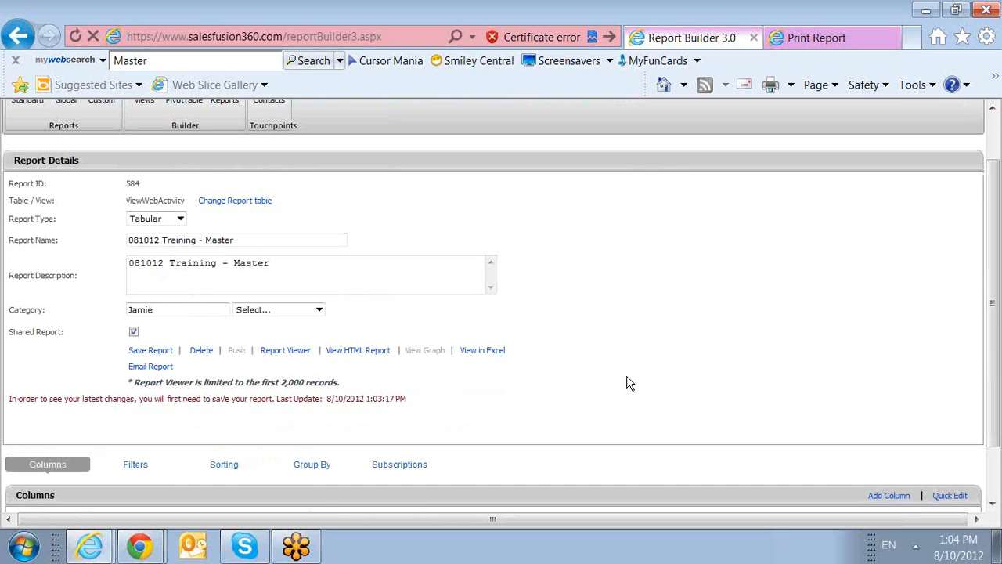
pyautogui.scroll(-2, 627, 382)
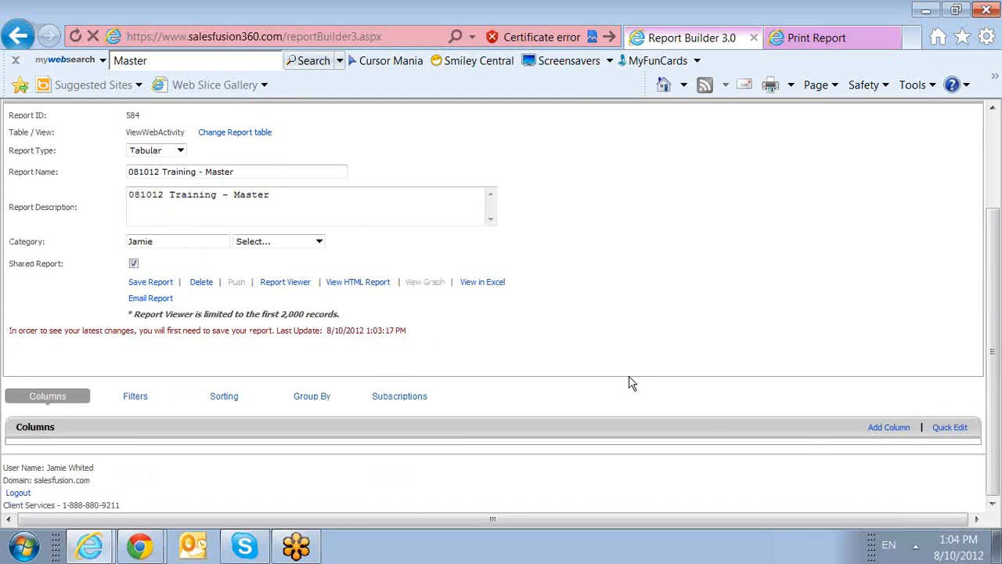
pyautogui.click(960, 428)
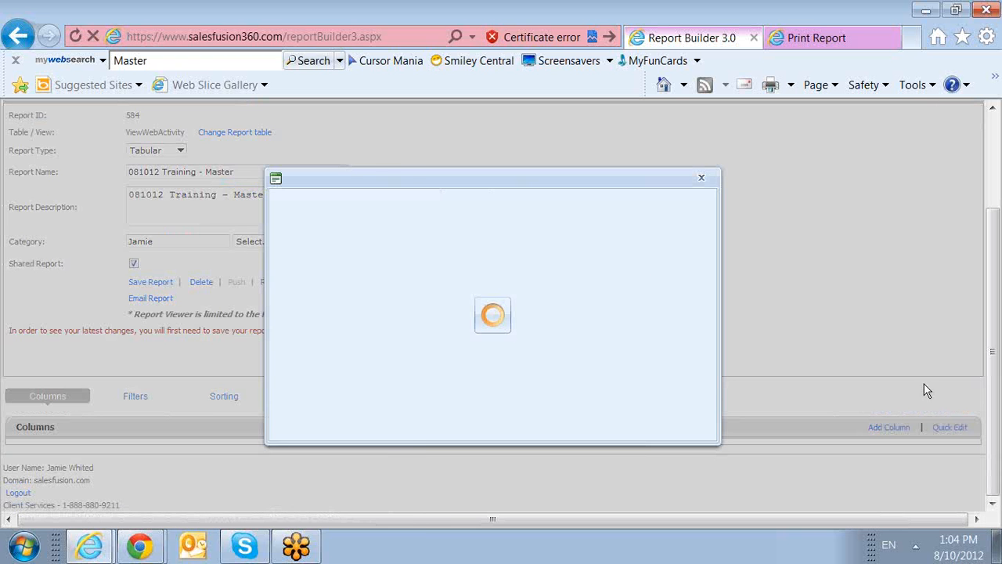
pyautogui.scroll(-2, 464, 259)
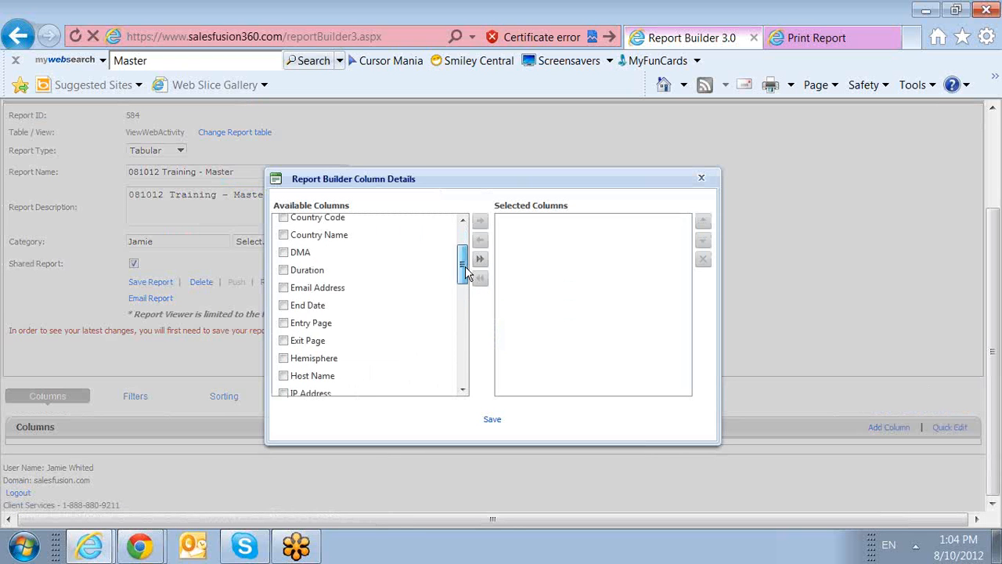
pyautogui.click(284, 338)
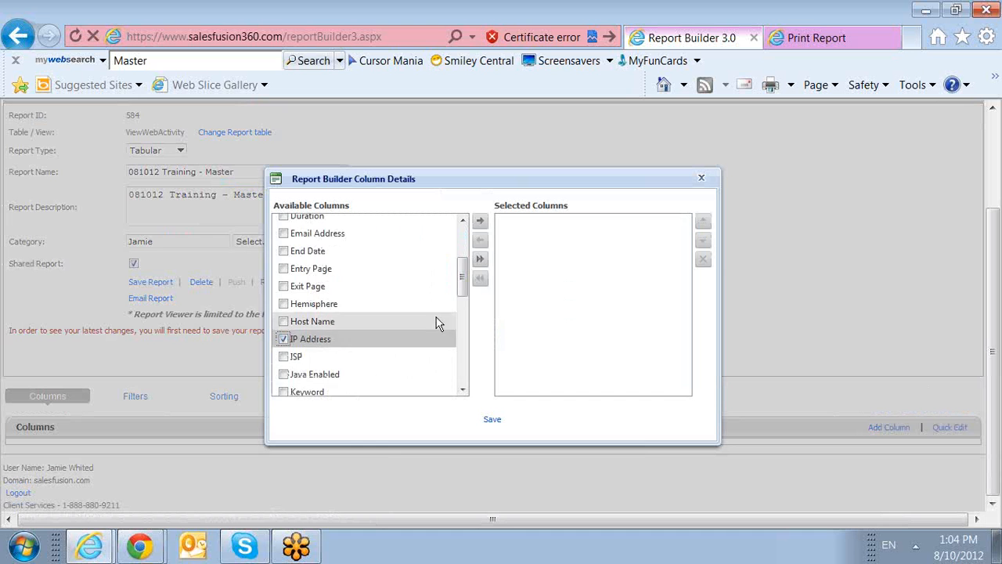
pyautogui.scroll(-1, 467, 290)
pyautogui.moveTo(467, 289); pyautogui.dragTo(468, 359)
pyautogui.click(285, 326)
# Tick touchPoint and Email Address, move all four to Selected Columns, and save.
pyautogui.scroll(-2, 459, 367)
pyautogui.click(283, 342)
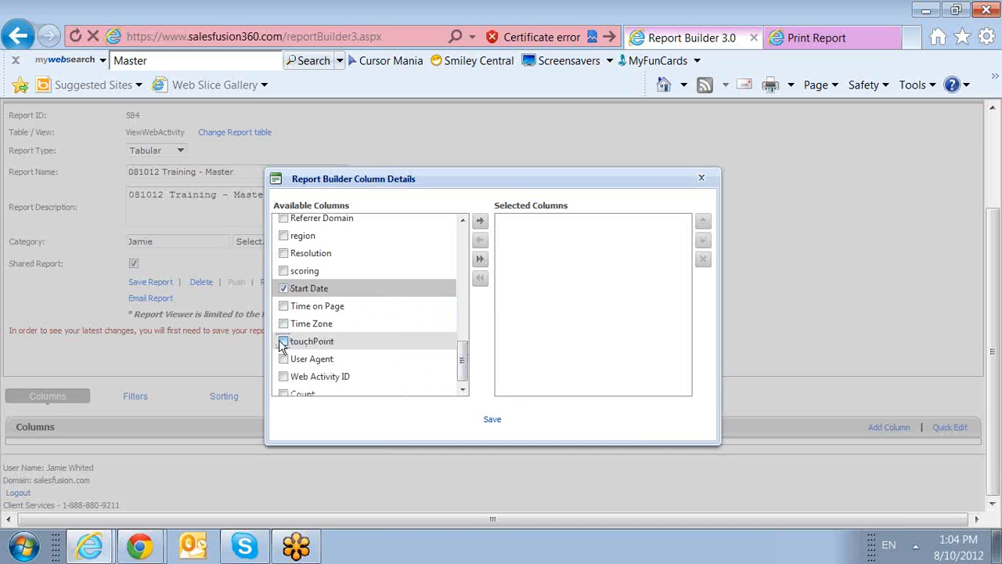
pyautogui.moveTo(463, 365); pyautogui.dragTo(466, 268)
pyautogui.click(284, 282)
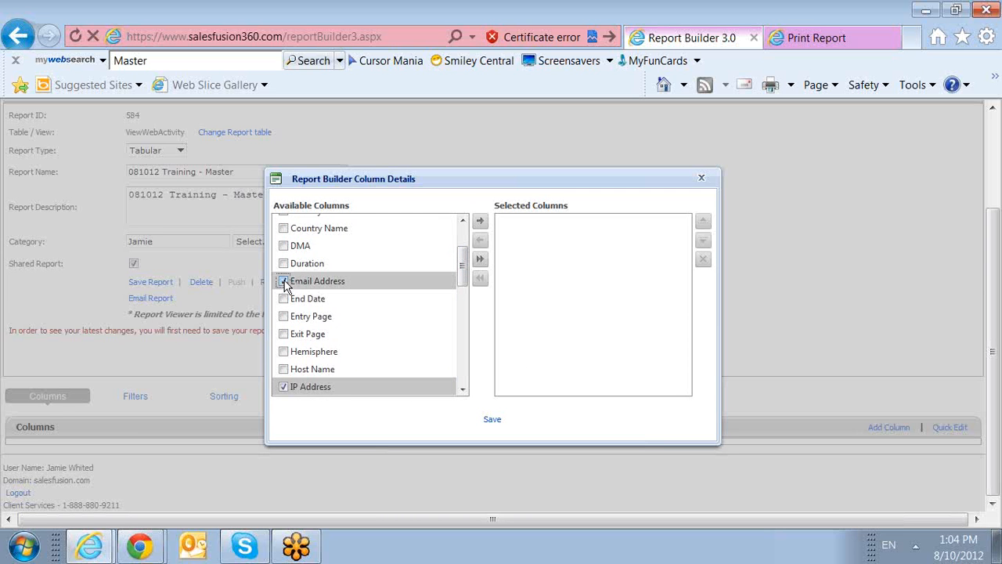
pyautogui.click(480, 222)
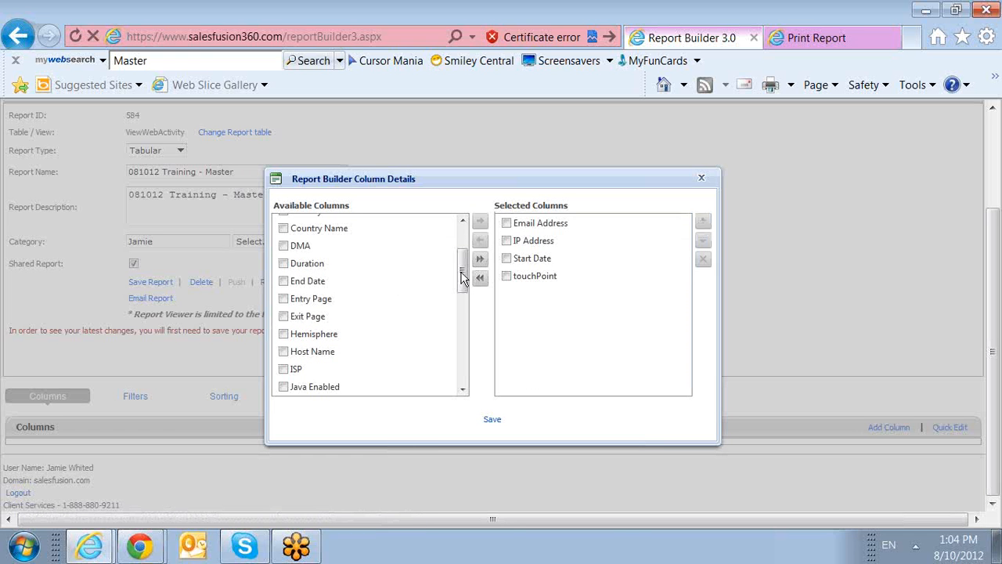
pyautogui.click(504, 423)
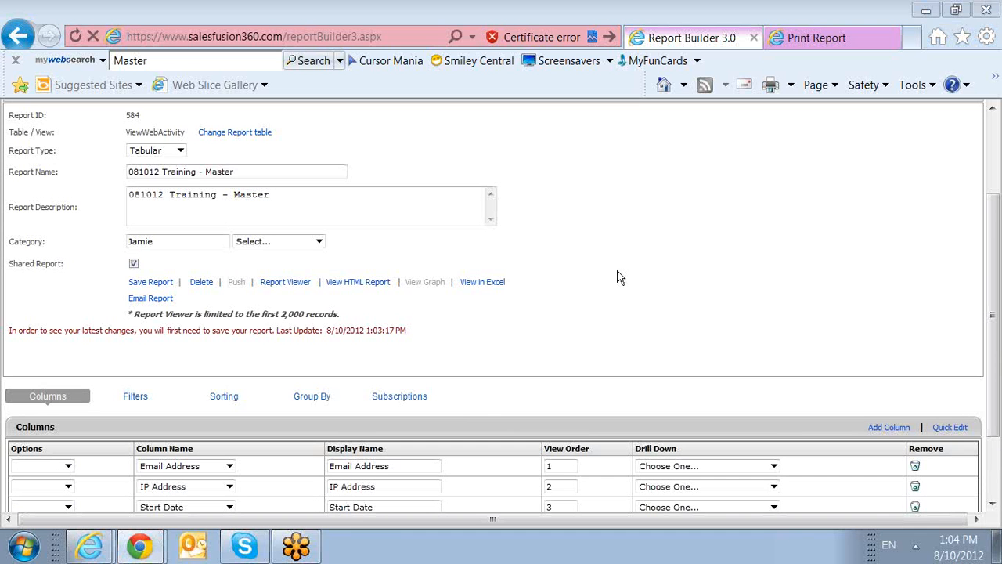
pyautogui.scroll(-3, 564, 289)
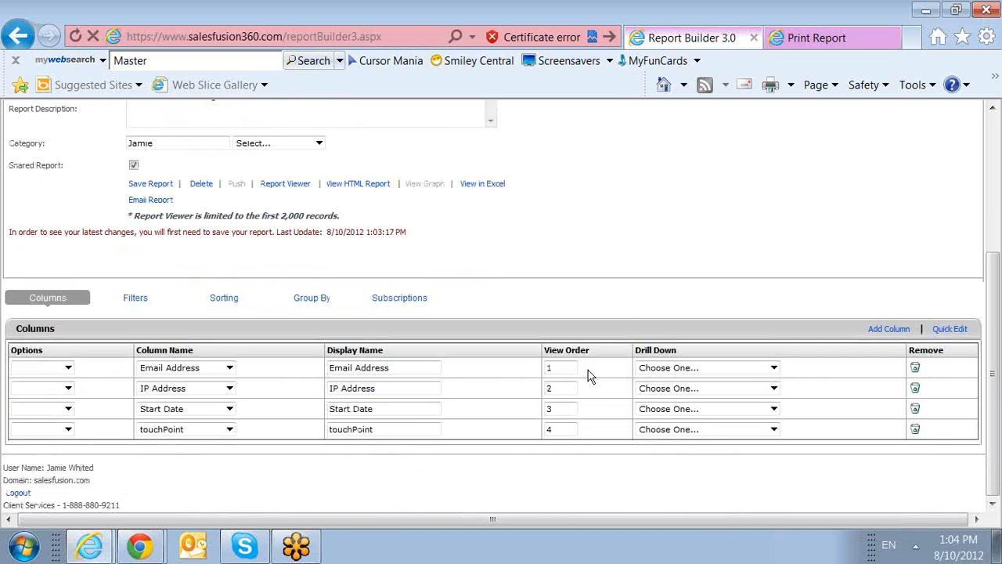
# Add a filter row on Start Date with the operator Is Greater Than or Equal To.
pyautogui.click(774, 368)
pyautogui.click(774, 368)
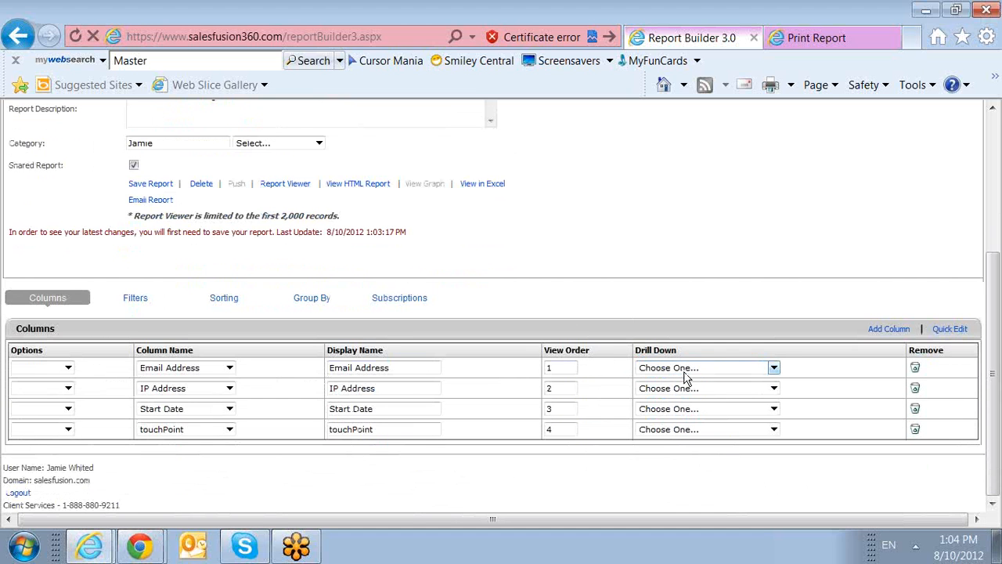
pyautogui.click(128, 305)
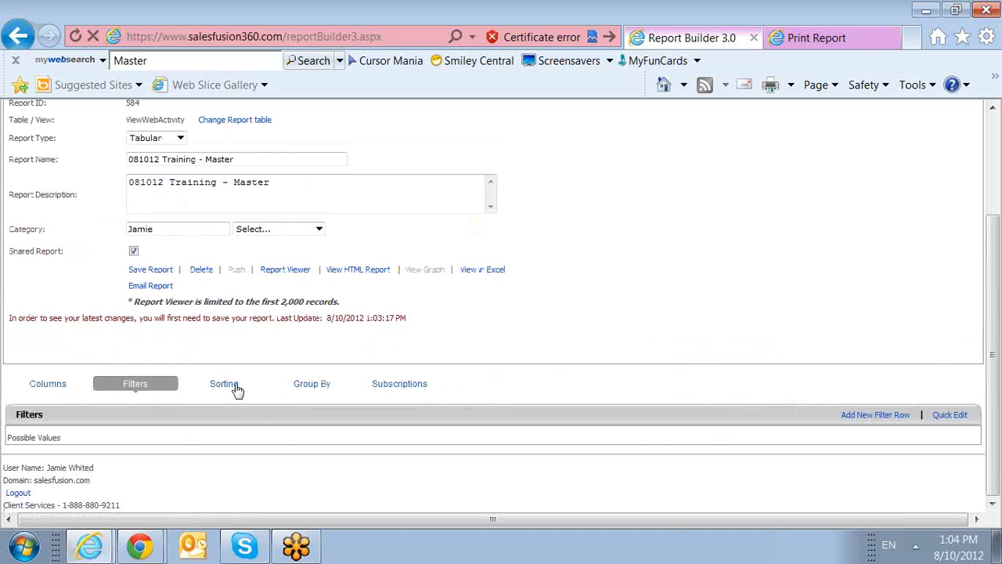
pyautogui.click(859, 415)
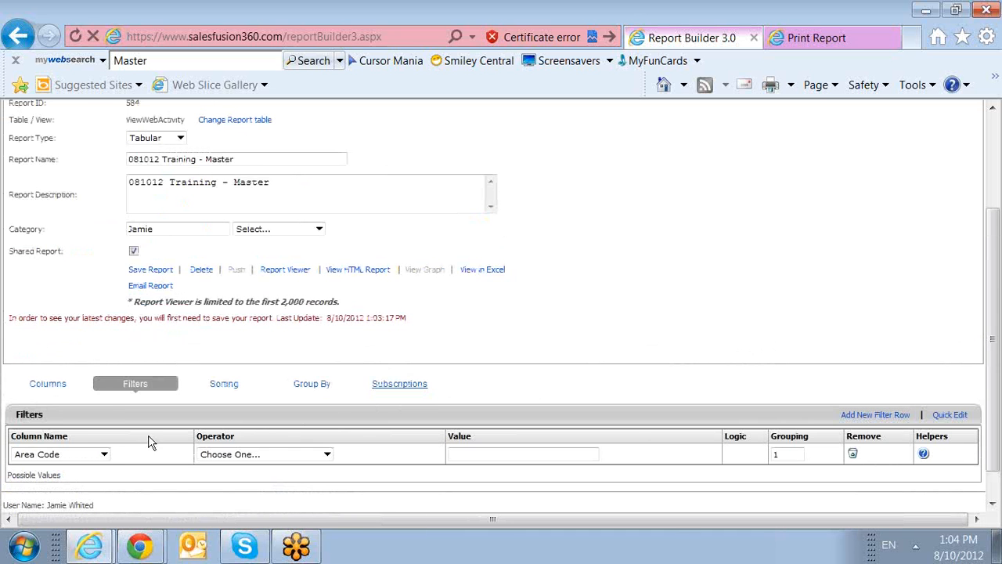
pyautogui.click(103, 454)
pyautogui.scroll(-3, 107, 438)
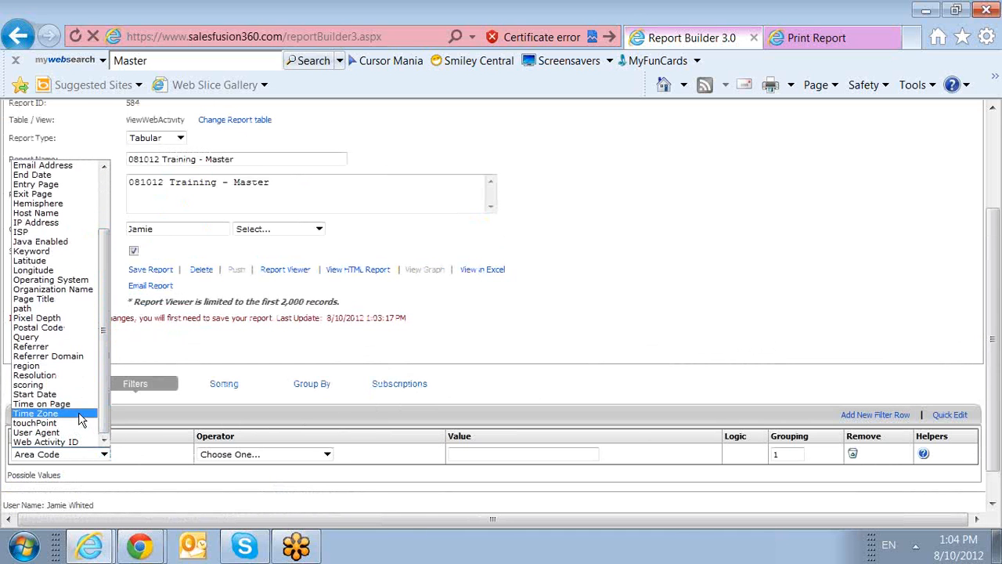
pyautogui.click(35, 394)
pyautogui.click(262, 454)
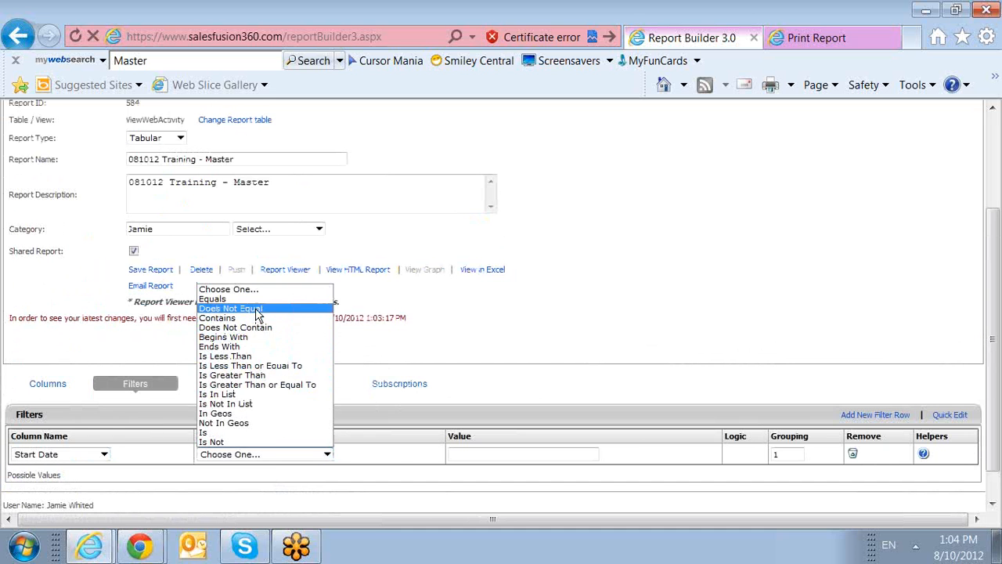
pyautogui.click(281, 385)
# Set the filter value to Start of current week (++ThisWeekBegin++) and save the report.
pyautogui.click(505, 454)
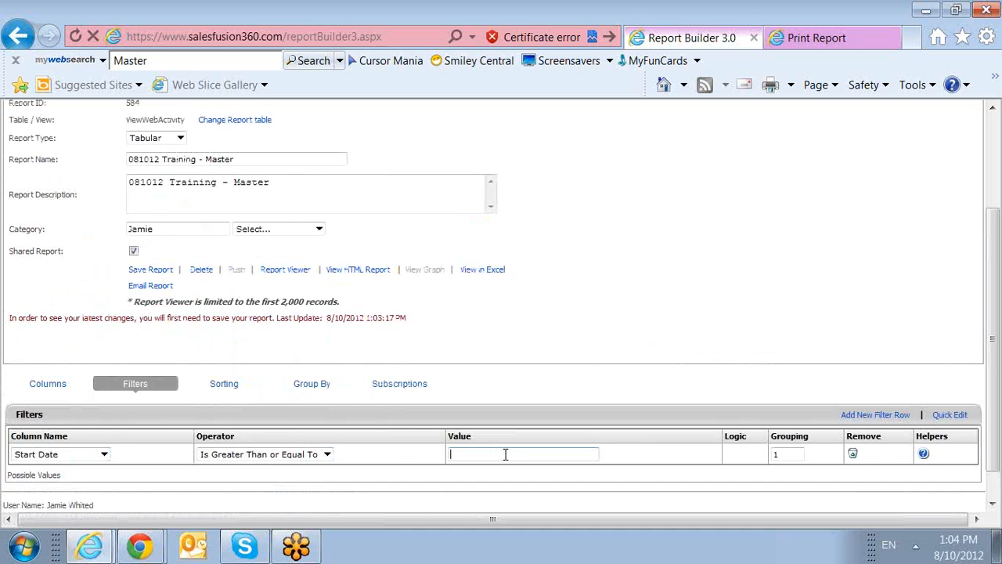
pyautogui.click(924, 454)
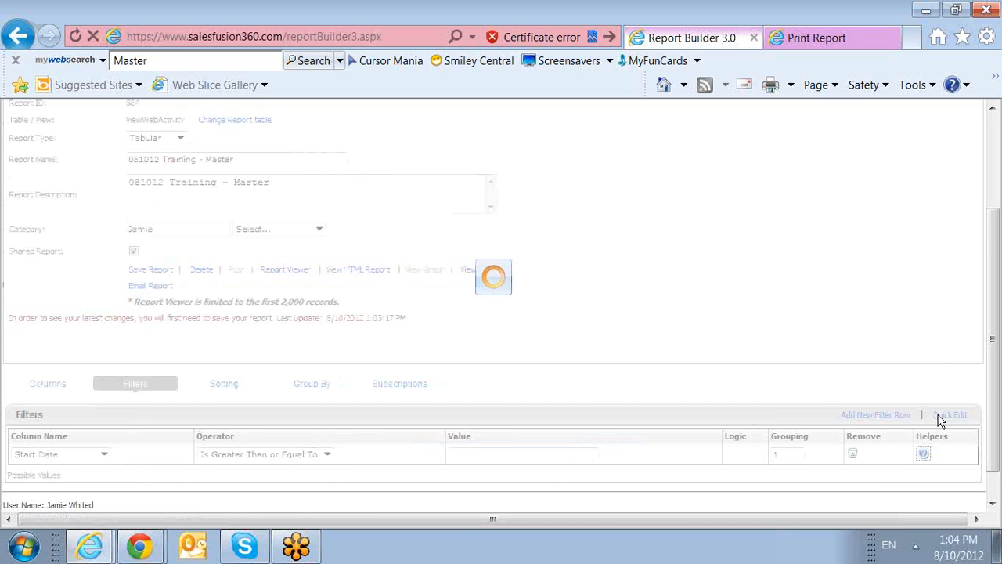
pyautogui.click(169, 436)
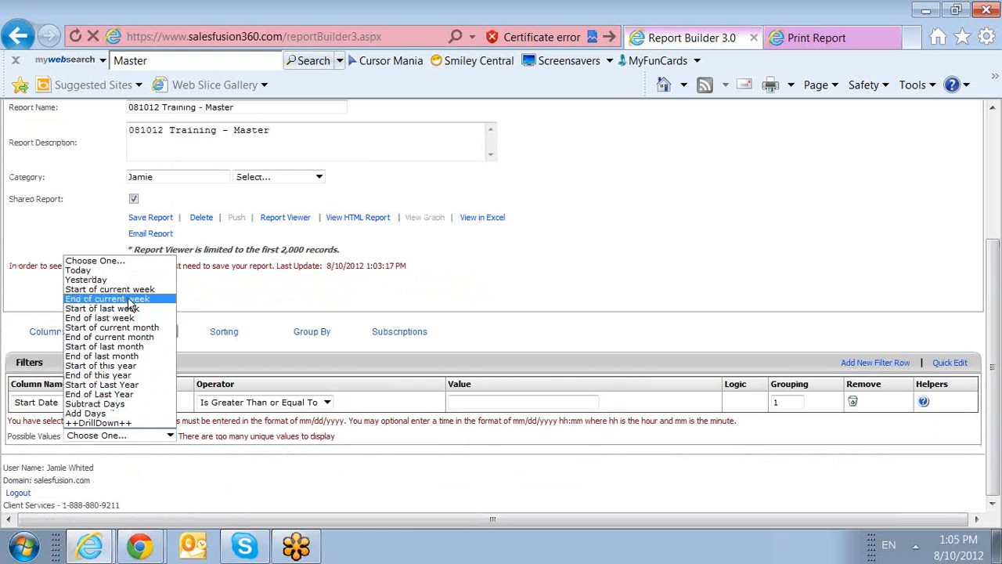
pyautogui.click(129, 289)
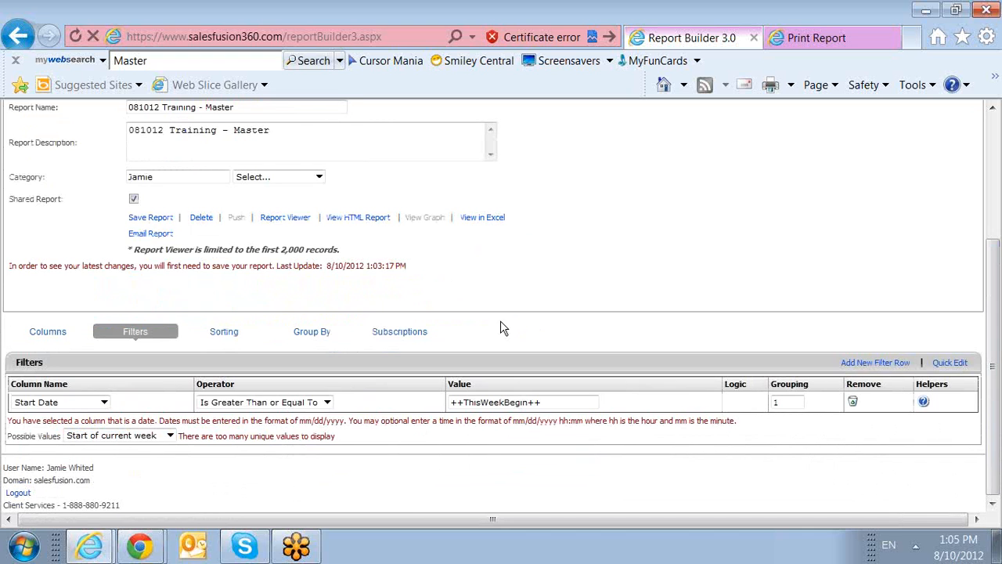
pyautogui.click(154, 218)
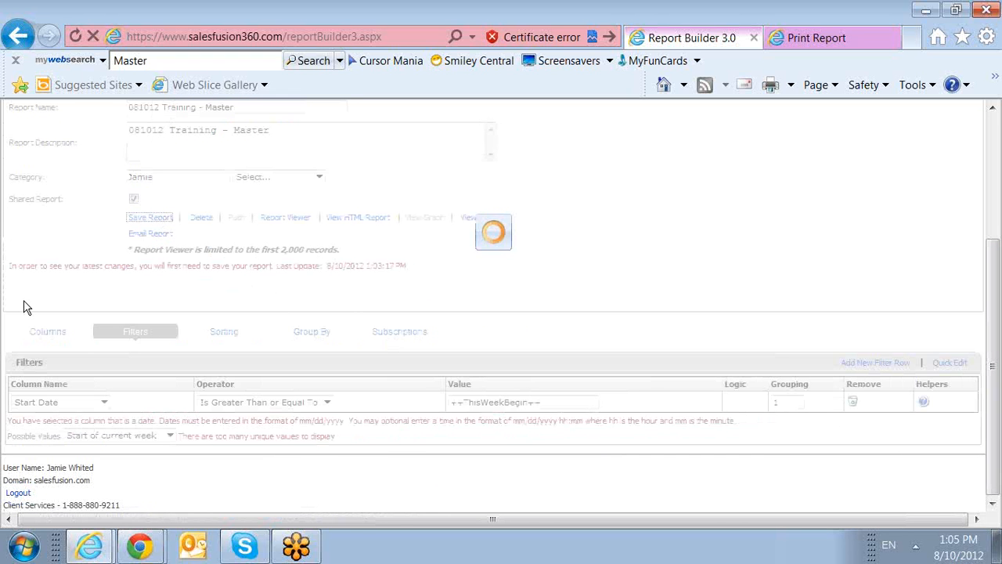
pyautogui.click(814, 38)
pyautogui.click(895, 38)
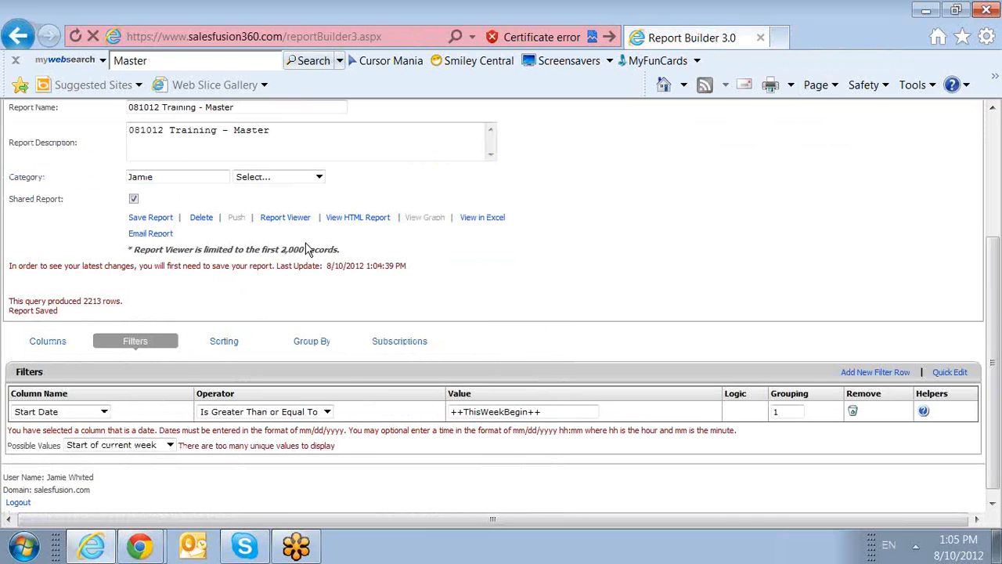
pyautogui.click(336, 218)
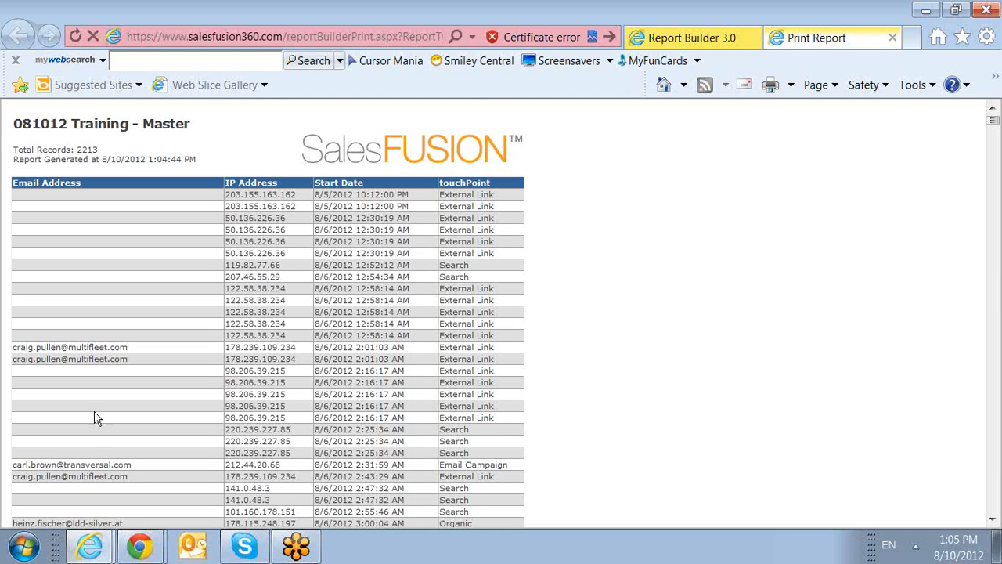
pyautogui.moveTo(110, 464); pyautogui.dragTo(116, 495)
pyautogui.click(593, 420)
pyautogui.click(893, 38)
pyautogui.scroll(5, 615, 333)
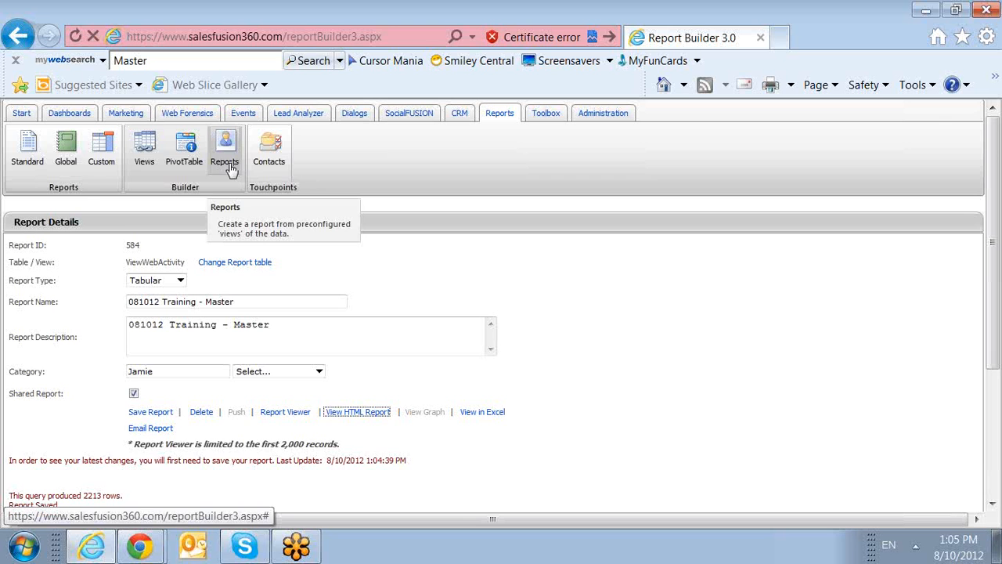
# Start a new Tabular report on the Standard Views table viewAccountContact.
pyautogui.click(228, 167)
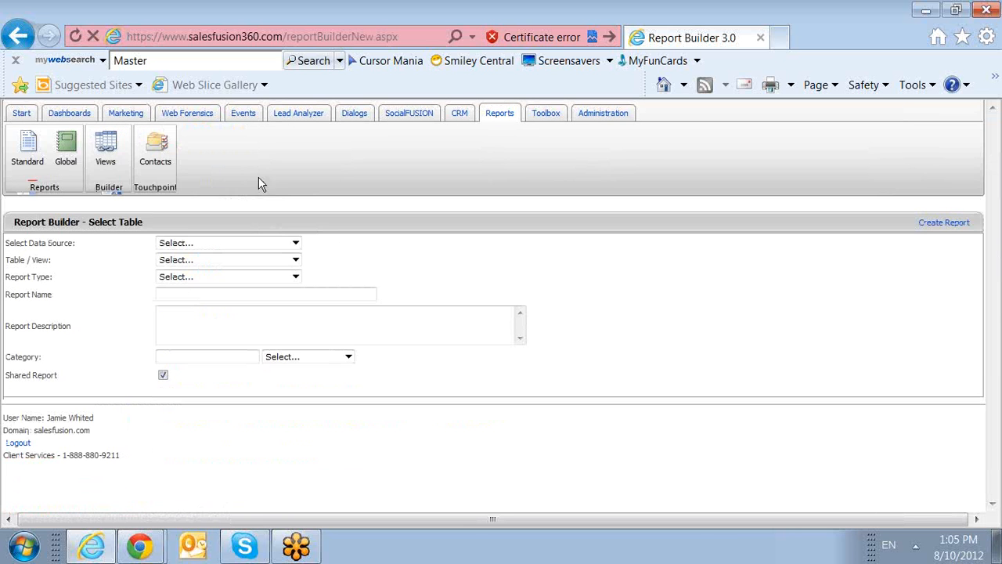
pyautogui.click(275, 243)
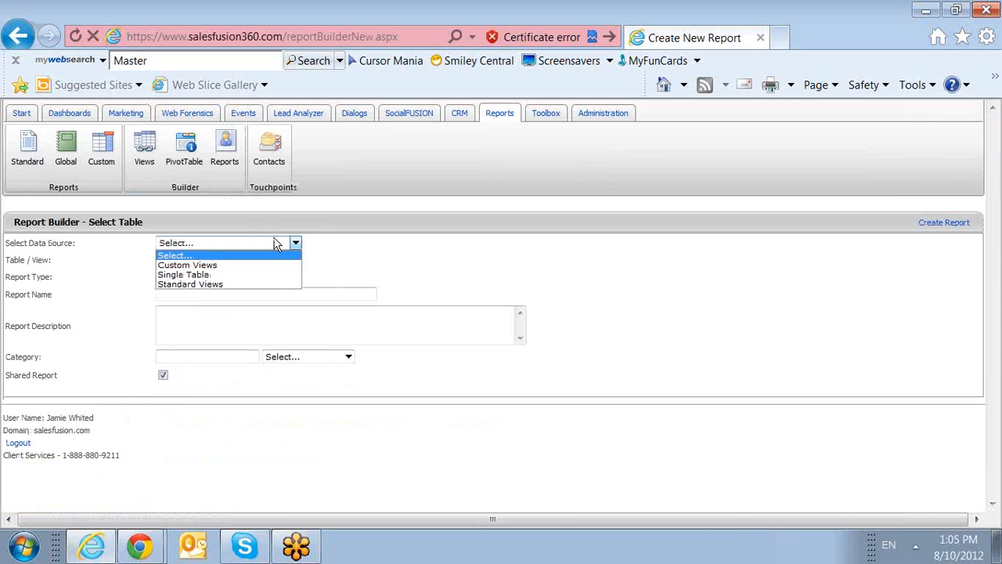
pyautogui.click(272, 285)
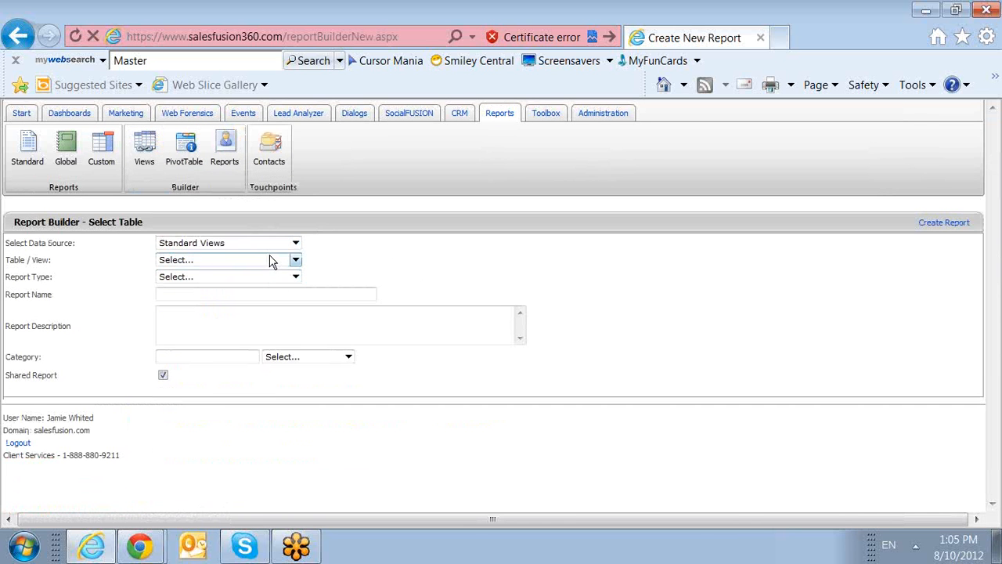
pyautogui.click(270, 260)
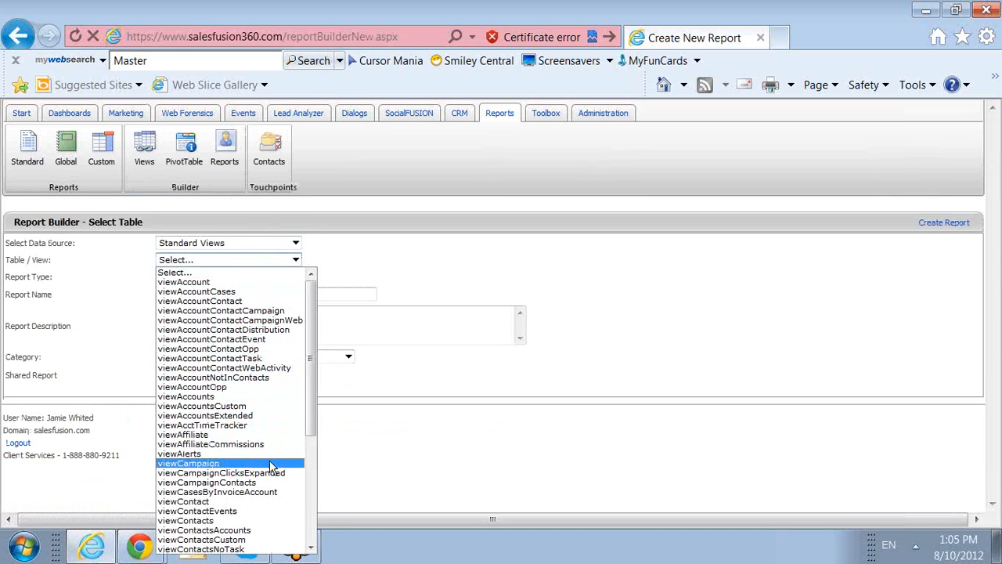
pyautogui.click(263, 302)
pyautogui.click(246, 277)
pyautogui.click(246, 289)
# Name and describe it '081012 Training - Drill Down', file it under the user's category, and create report 585.
pyautogui.click(246, 295)
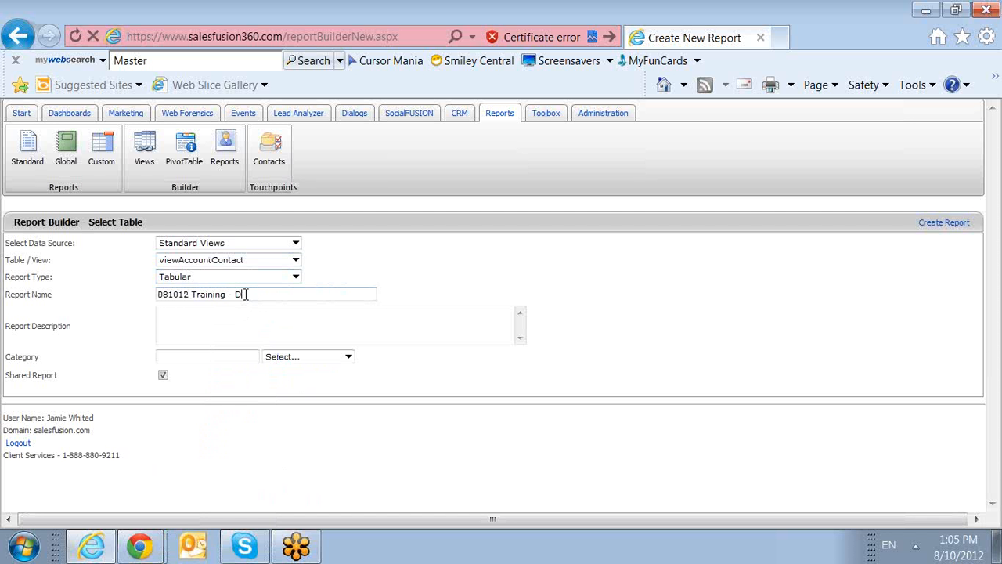
pyautogui.write('Down')
pyautogui.click(290, 280)
pyautogui.click(373, 273)
pyautogui.click(293, 291)
pyautogui.moveTo(293, 291); pyautogui.dragTo(5, 295)
pyautogui.hotkey('ctrl', 'c')
pyautogui.click(232, 310)
pyautogui.hotkey('ctrl', 'v')
pyautogui.click(323, 360)
pyautogui.click(329, 208)
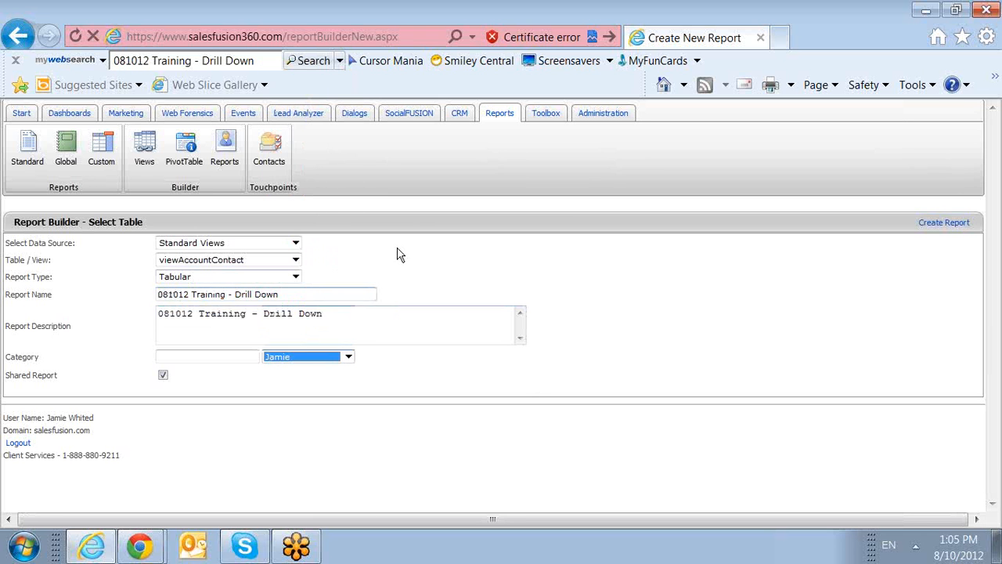
pyautogui.click(944, 223)
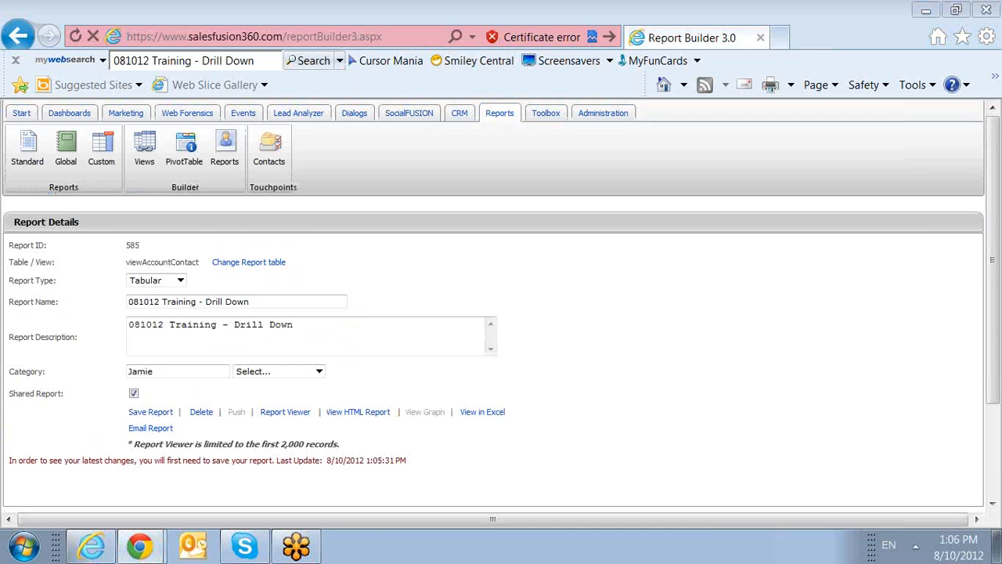
# In the column picker for report 585, tick Contacts.LastName.
pyautogui.scroll(-3, 613, 314)
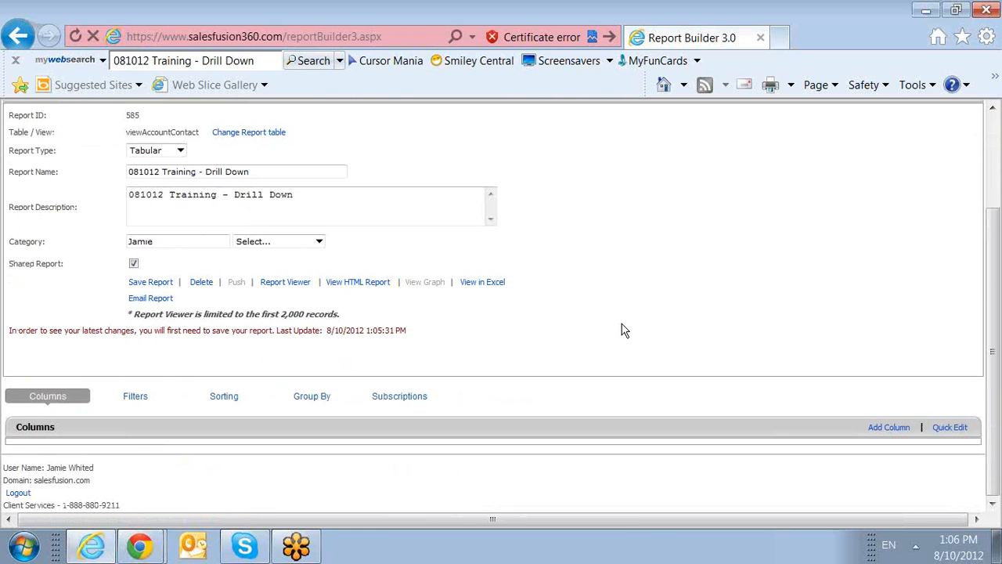
pyautogui.click(940, 435)
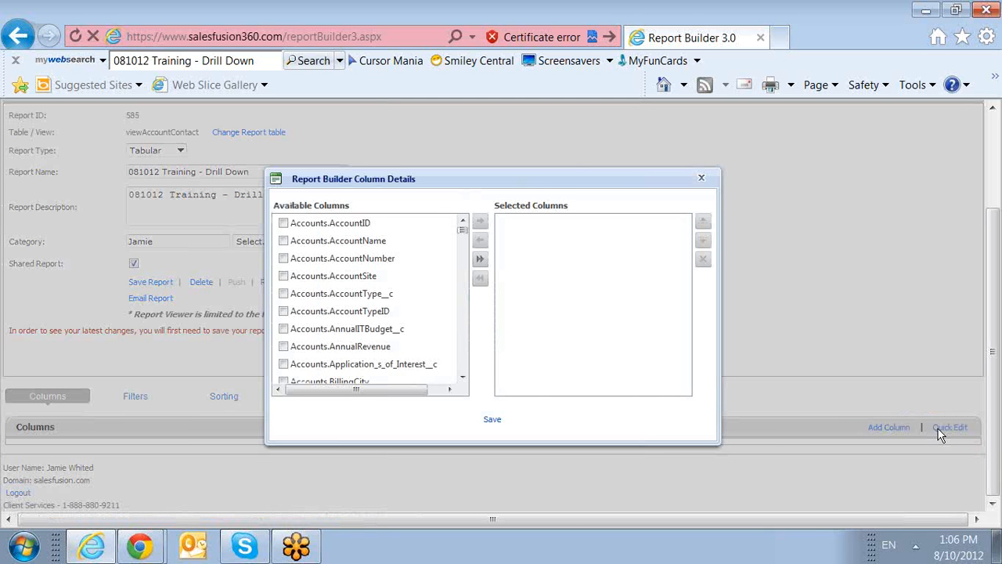
pyautogui.moveTo(463, 227); pyautogui.dragTo(468, 282)
pyautogui.scroll(-4, 316, 317)
pyautogui.scroll(-5, 298, 321)
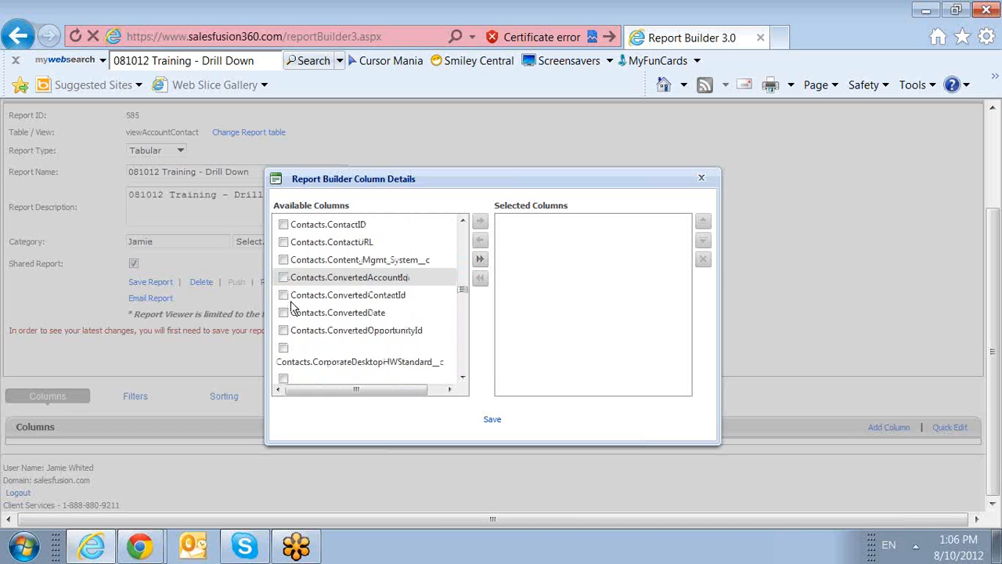
pyautogui.scroll(-2, 290, 337)
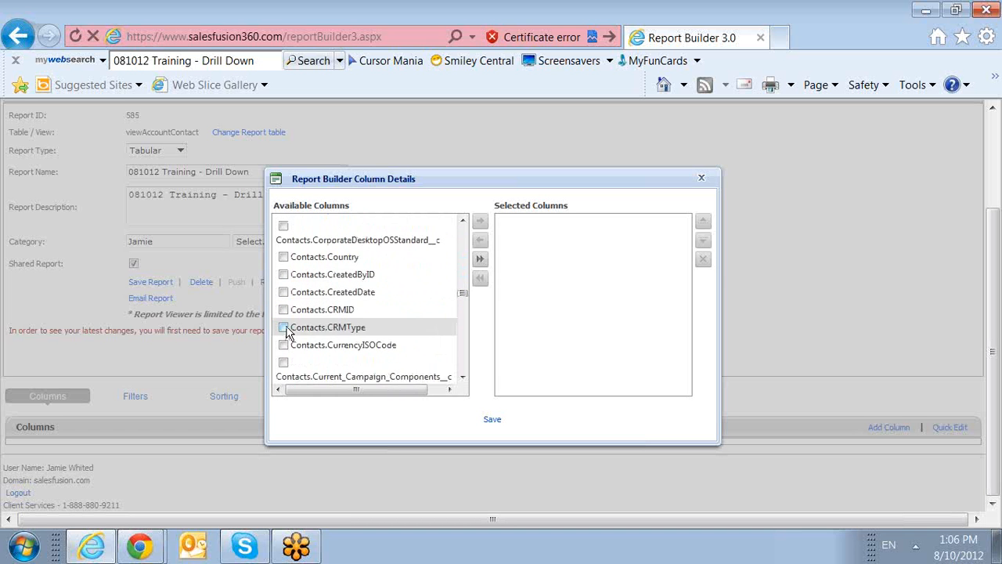
pyautogui.scroll(8, 313, 327)
pyautogui.scroll(4, 321, 325)
pyautogui.scroll(-4, 327, 321)
pyautogui.scroll(-5, 328, 321)
pyautogui.scroll(-7, 307, 316)
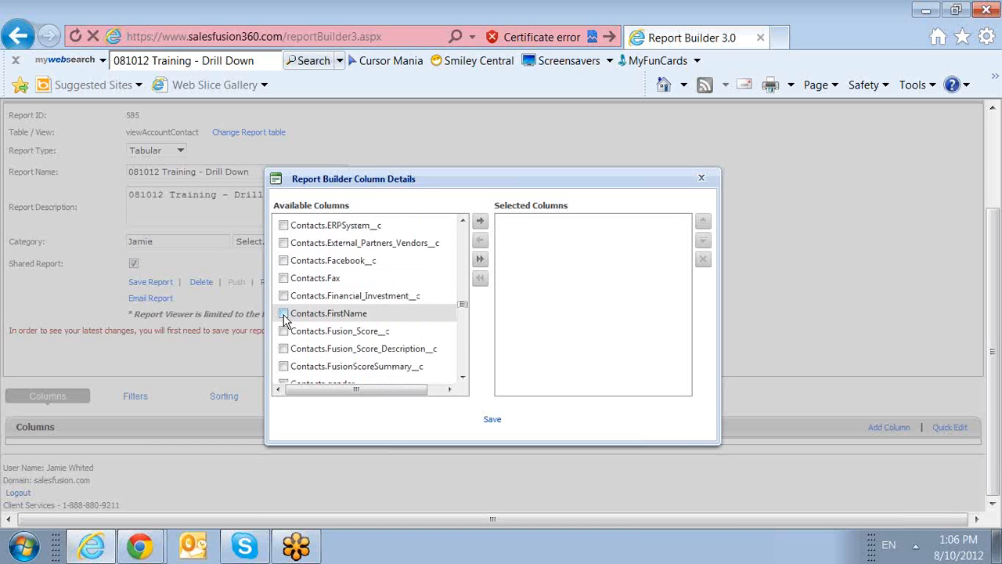
pyautogui.scroll(-5, 288, 328)
pyautogui.scroll(-6, 295, 339)
pyautogui.scroll(-1, 293, 336)
pyautogui.click(284, 310)
# Tick Accounts.AccountName, move the chosen fields to Selected Columns, and save.
pyautogui.moveTo(462, 319); pyautogui.dragTo(452, 290)
pyautogui.scroll(5, 450, 291)
pyautogui.scroll(-2, 450, 290)
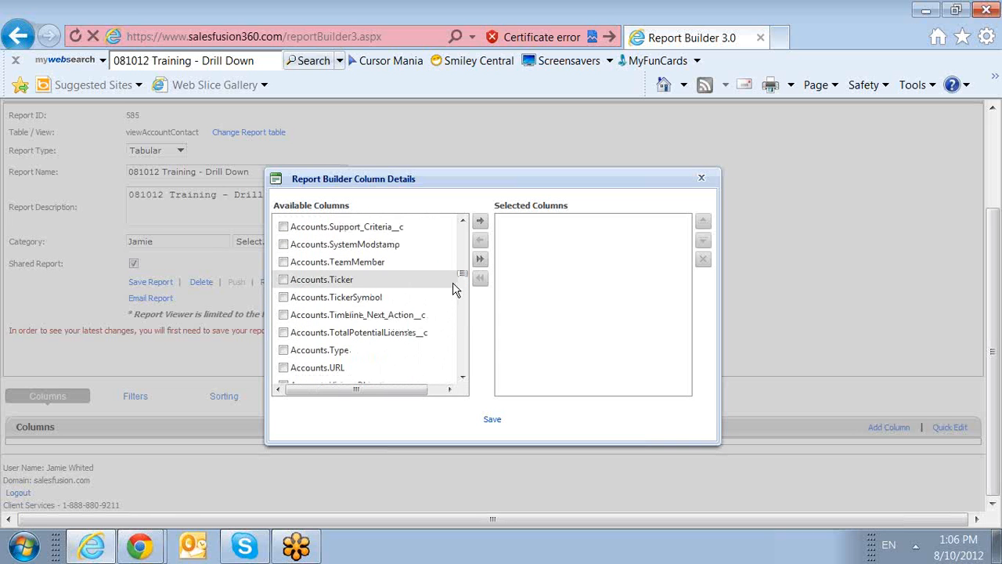
pyautogui.moveTo(463, 274); pyautogui.dragTo(465, 217)
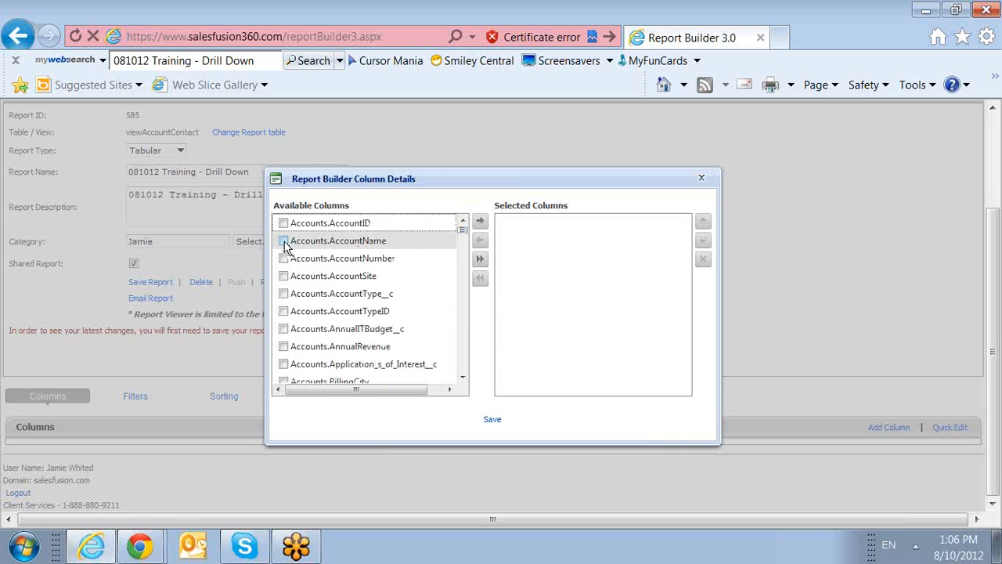
pyautogui.click(284, 243)
pyautogui.click(482, 222)
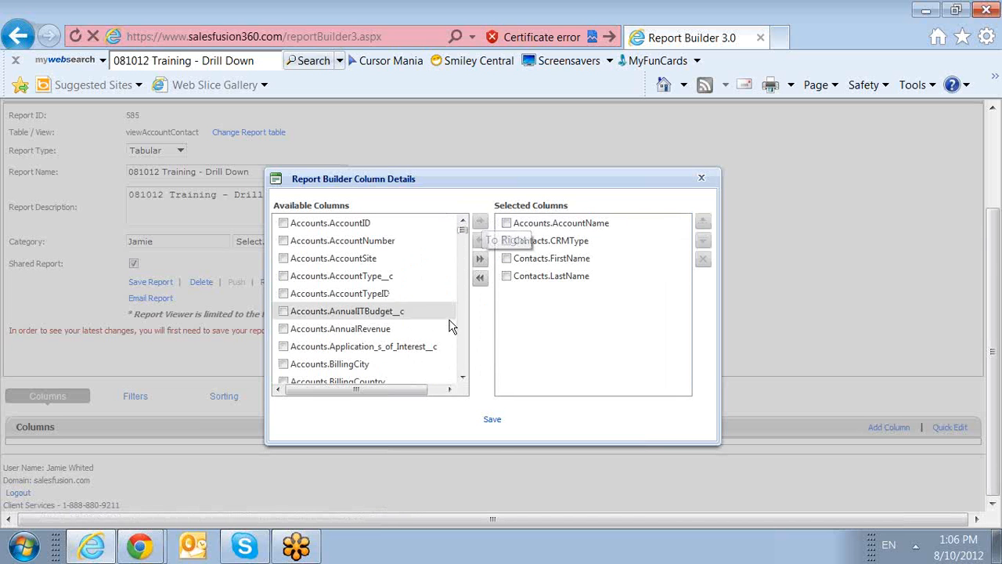
pyautogui.click(492, 420)
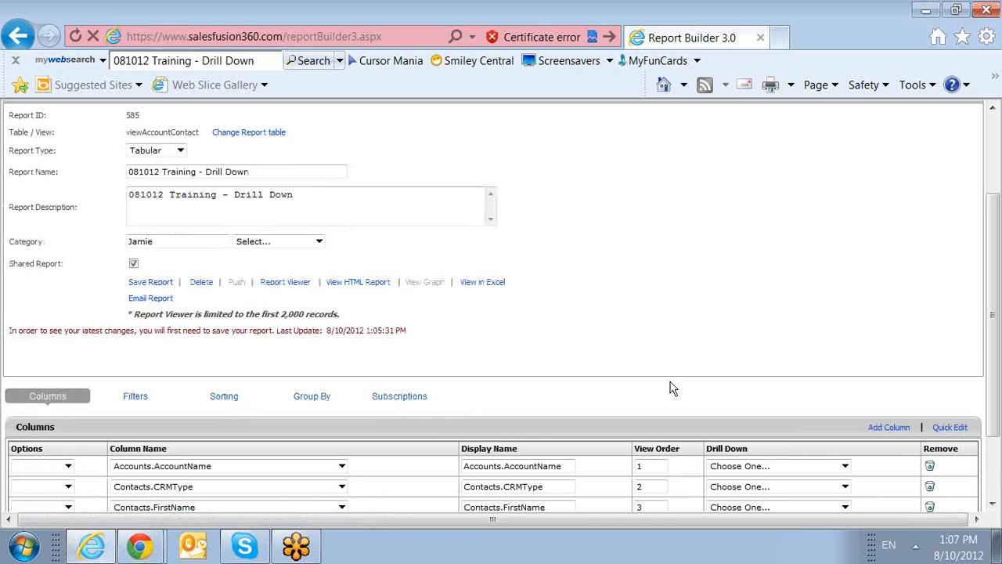
# Add a fifth column using Contacts.Email, displayed as 'Email'.
pyautogui.scroll(-2, 672, 389)
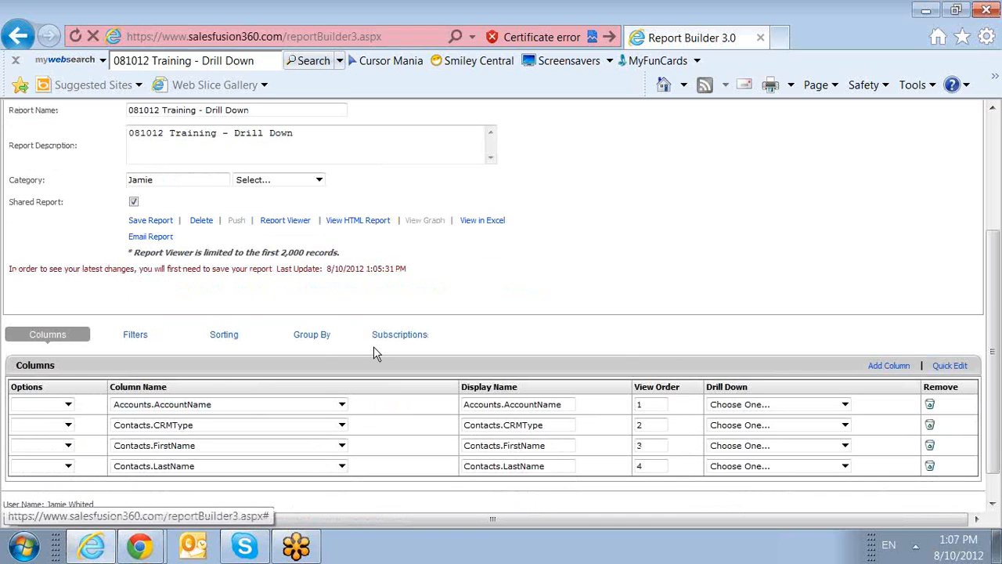
pyautogui.click(883, 370)
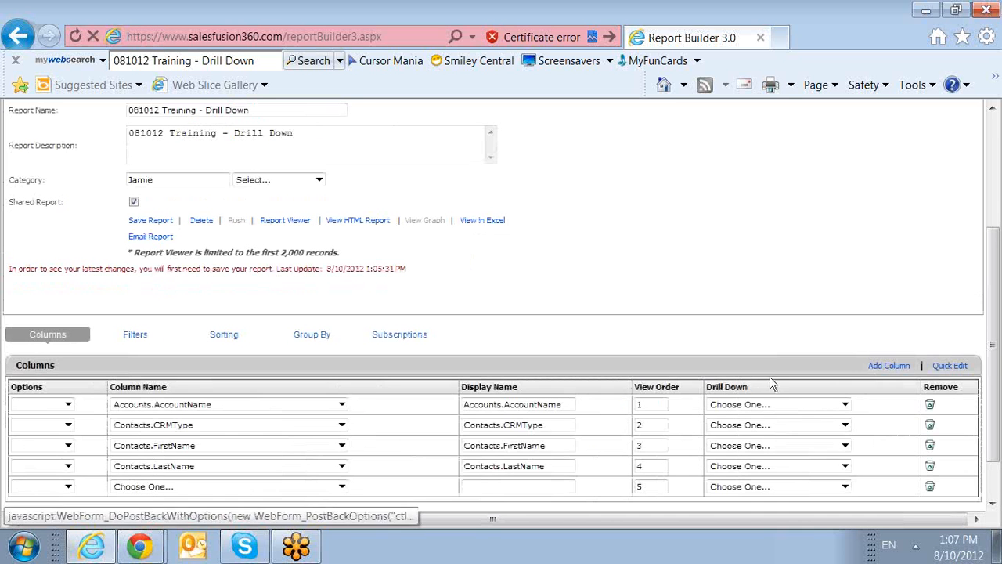
pyautogui.click(325, 492)
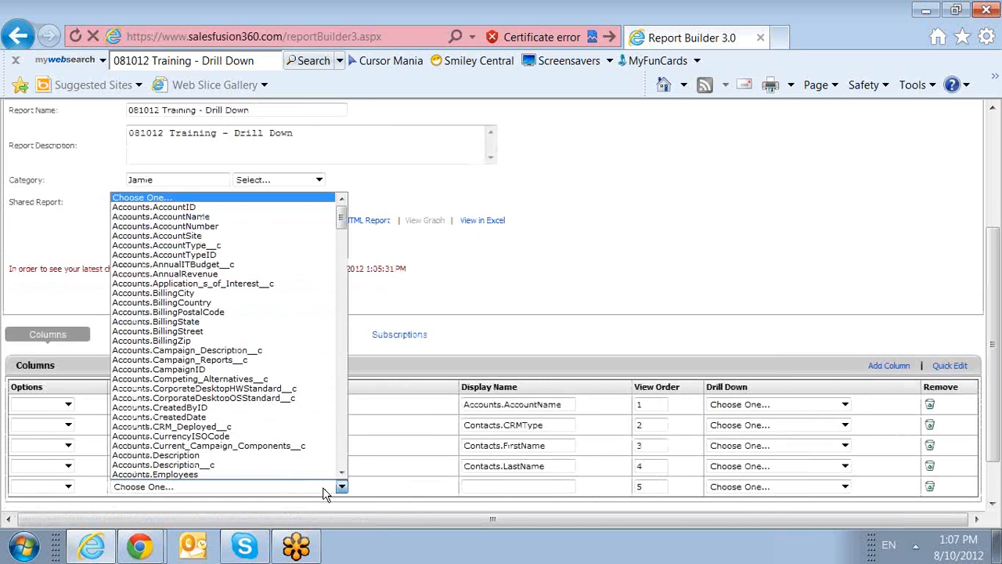
pyautogui.moveTo(344, 217); pyautogui.dragTo(348, 355)
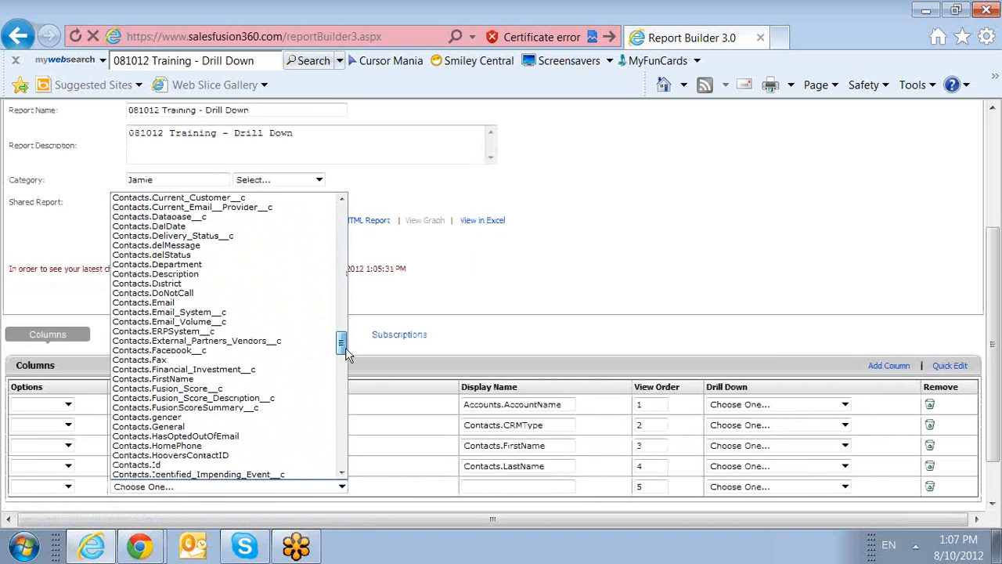
pyautogui.click(280, 303)
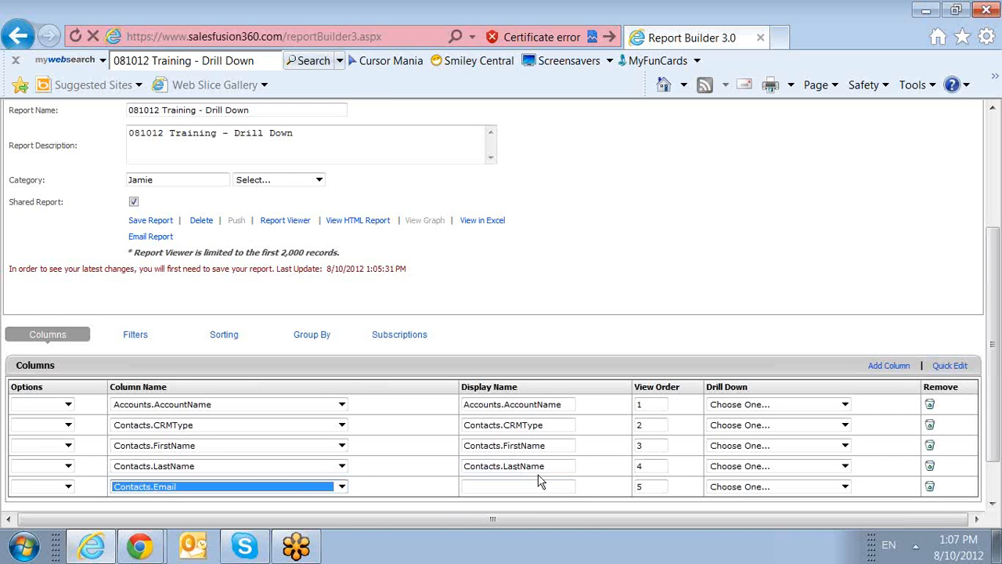
pyautogui.click(557, 490)
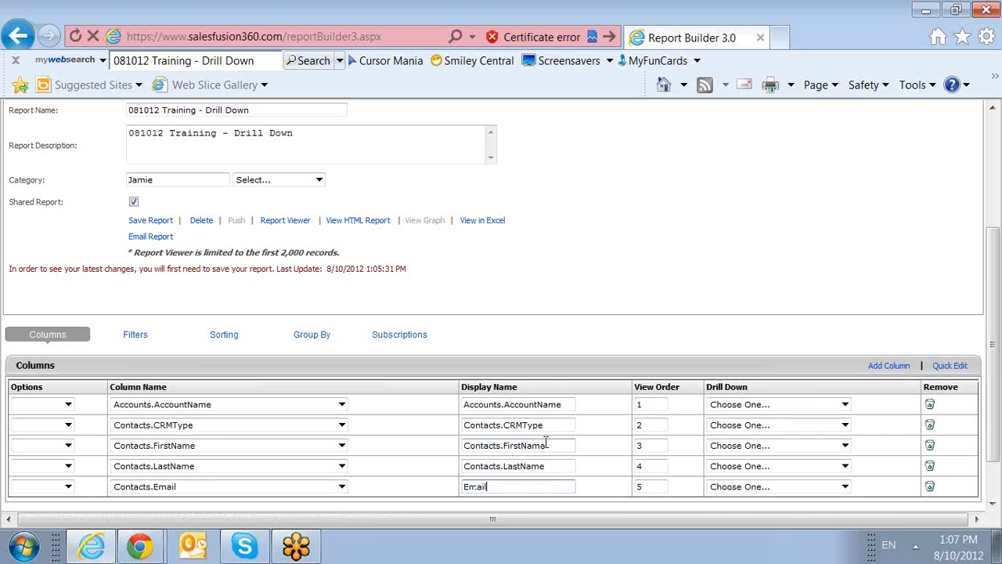
pyautogui.click(138, 335)
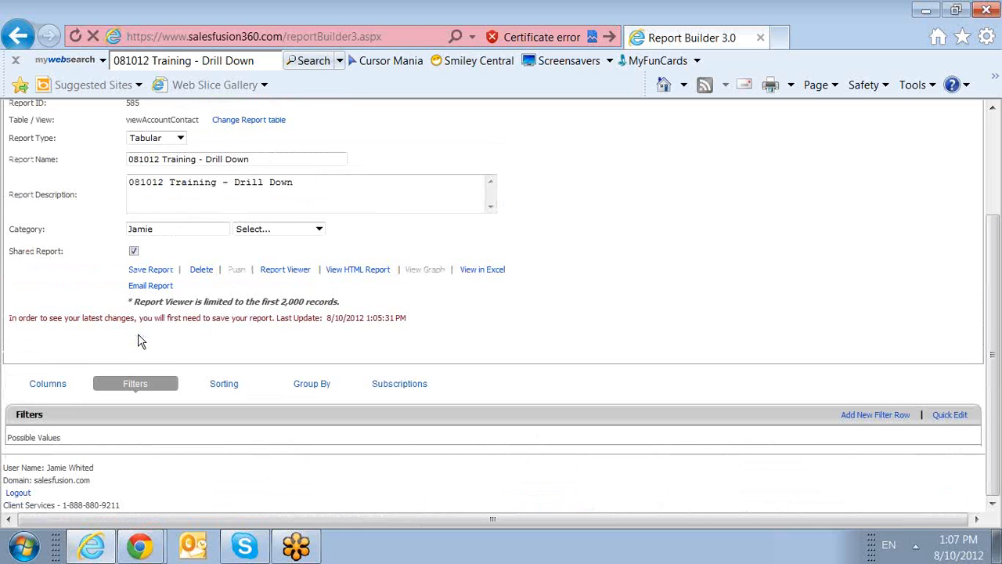
# Add a filter row Contacts.Email Equals ++DrillDown++ and save report 585.
pyautogui.click(882, 419)
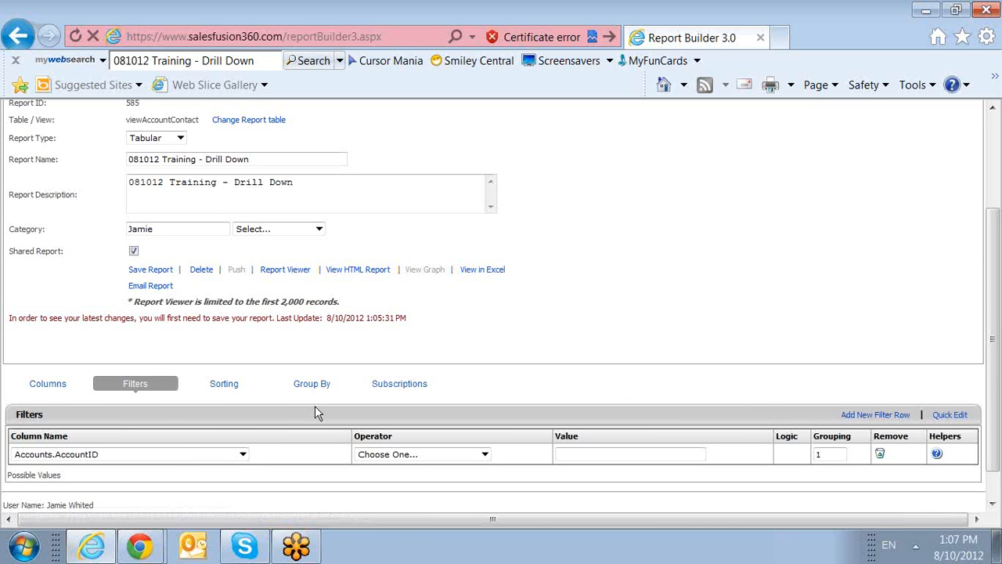
pyautogui.click(172, 454)
pyautogui.moveTo(242, 186); pyautogui.dragTo(239, 322)
pyautogui.scroll(2, 197, 232)
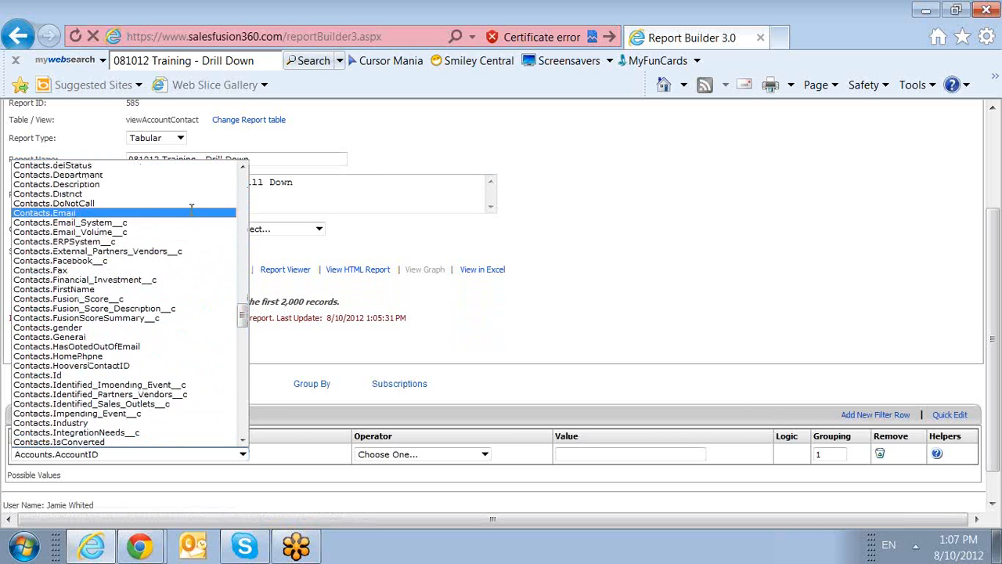
pyautogui.click(196, 217)
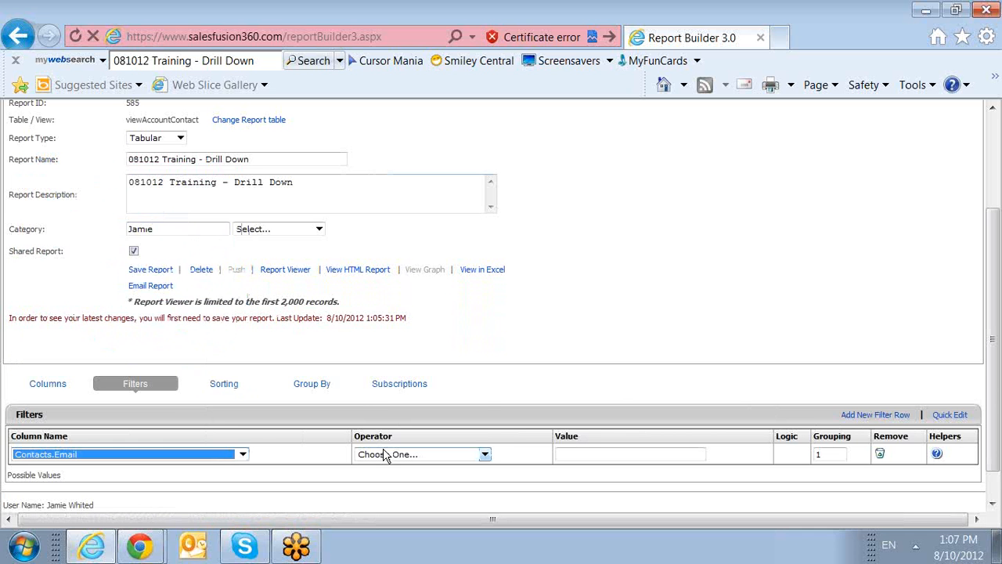
pyautogui.click(385, 456)
pyautogui.click(385, 301)
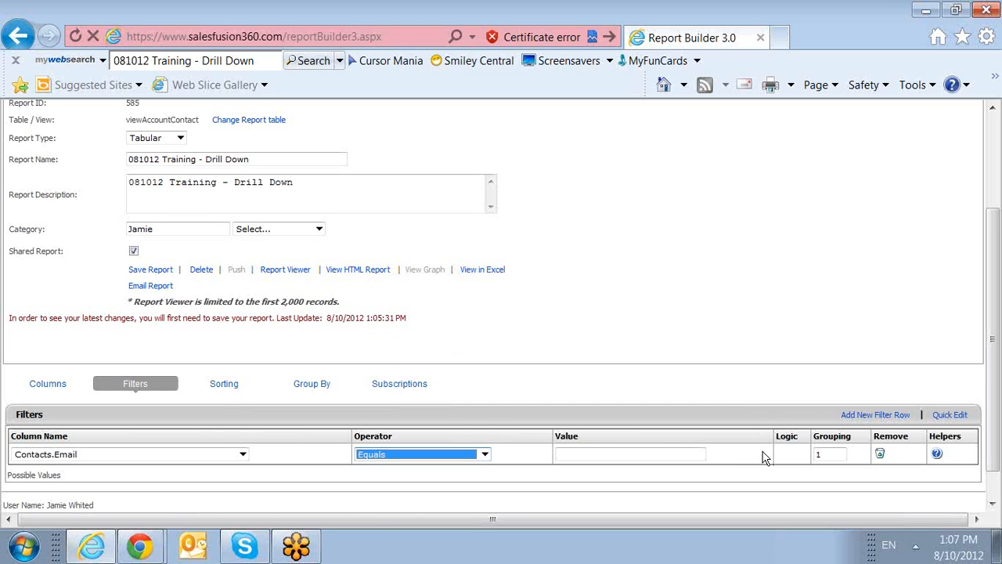
pyautogui.click(679, 452)
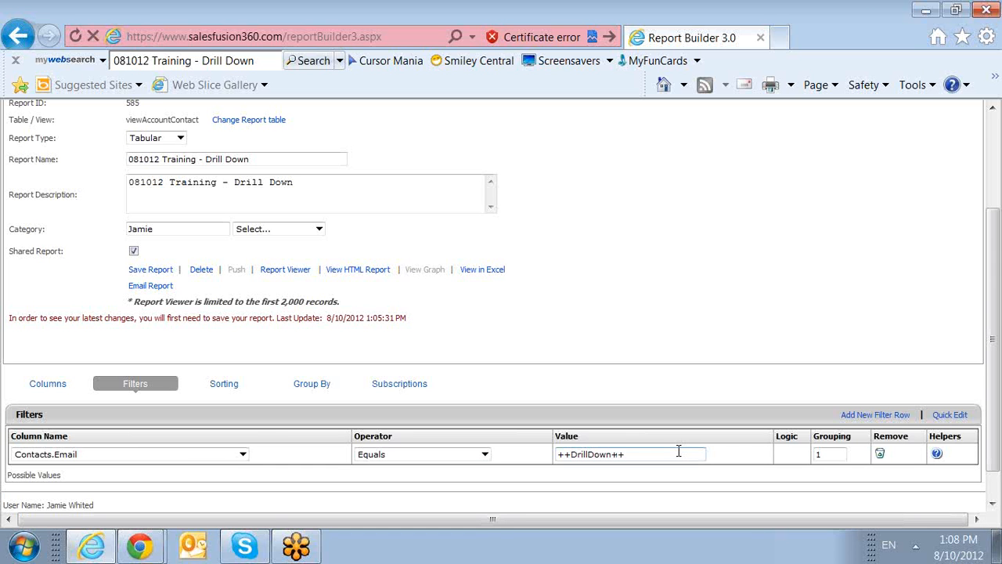
pyautogui.moveTo(679, 451); pyautogui.dragTo(508, 441)
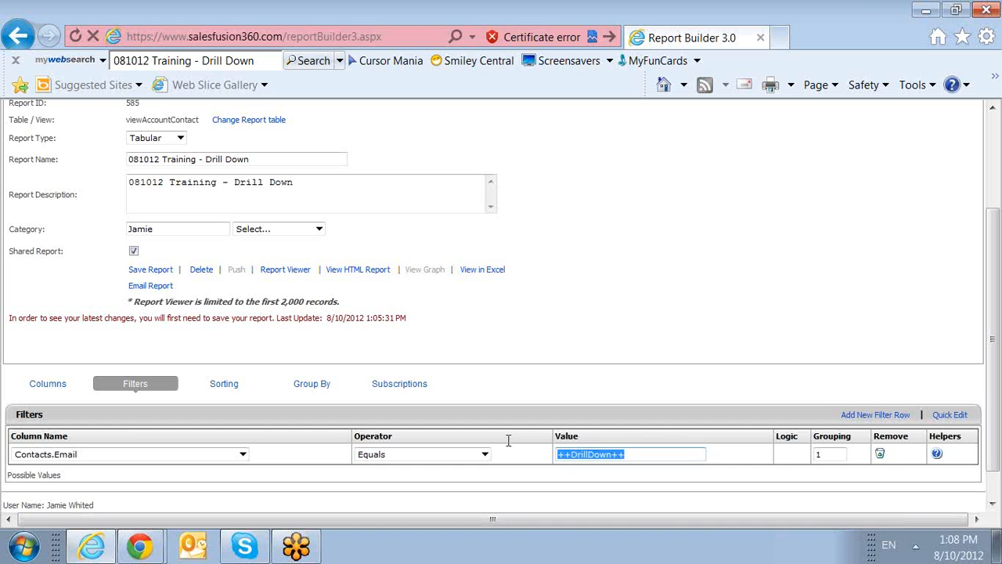
pyautogui.click(663, 432)
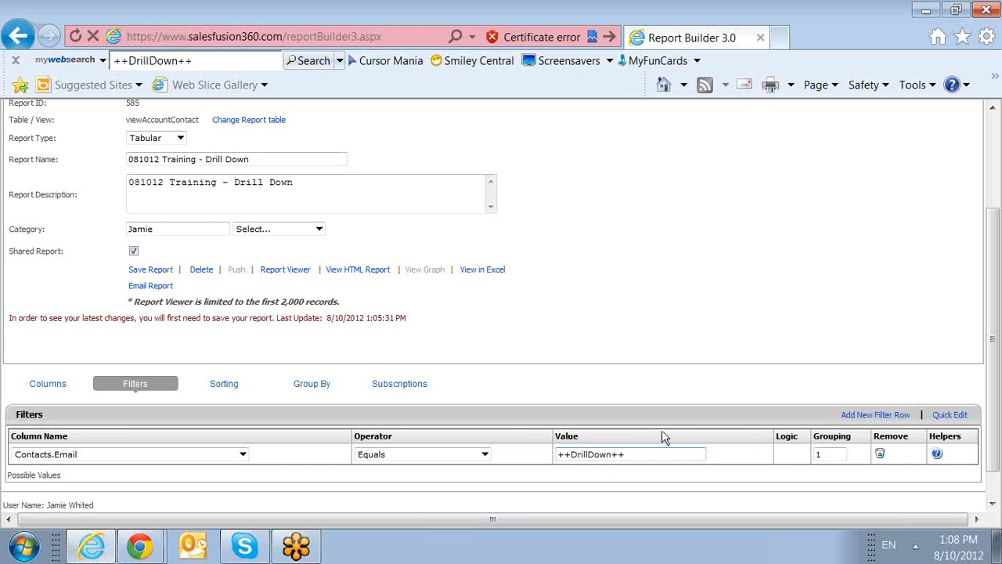
pyautogui.click(150, 270)
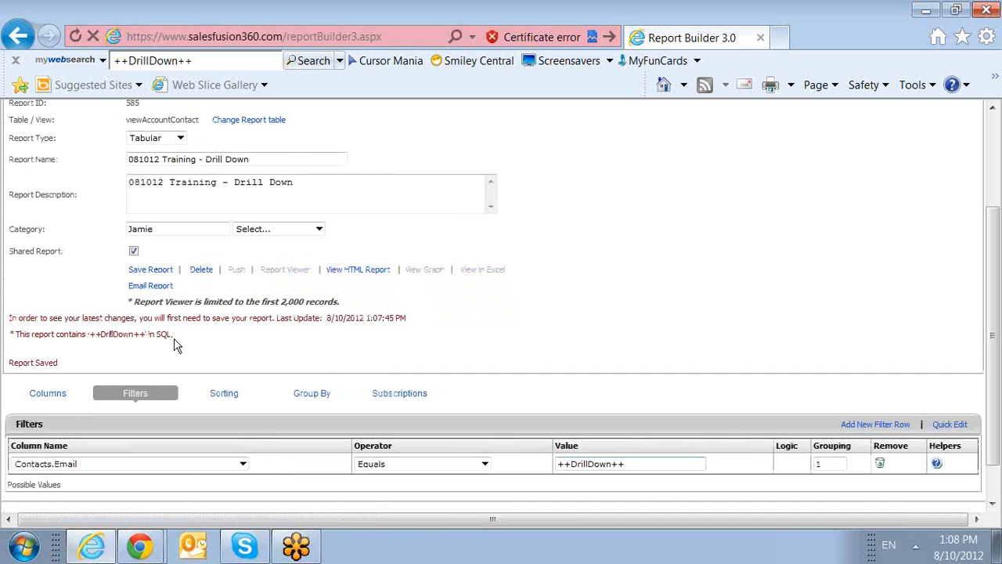
pyautogui.moveTo(63, 368); pyautogui.dragTo(14, 364)
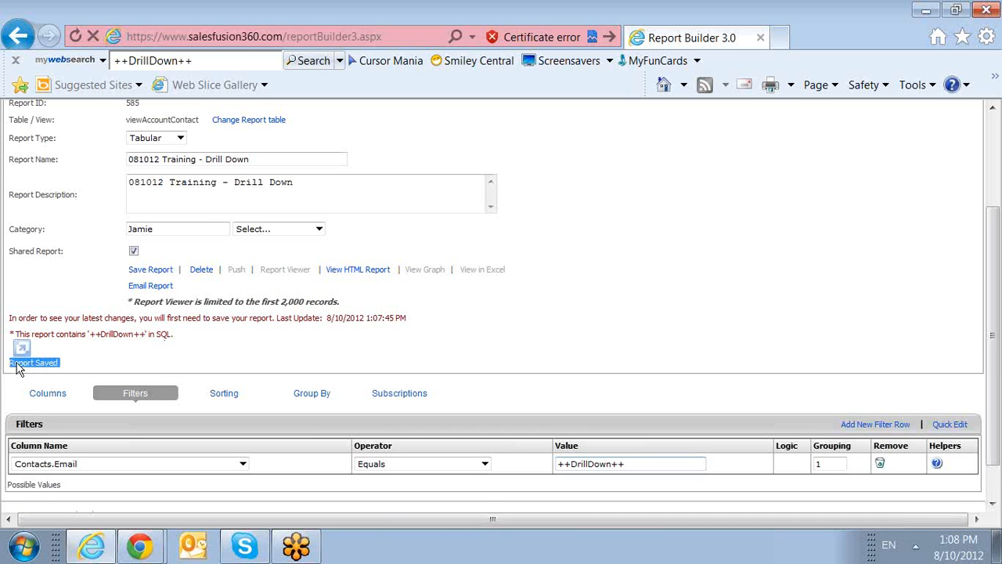
pyautogui.click(173, 362)
pyautogui.click(224, 398)
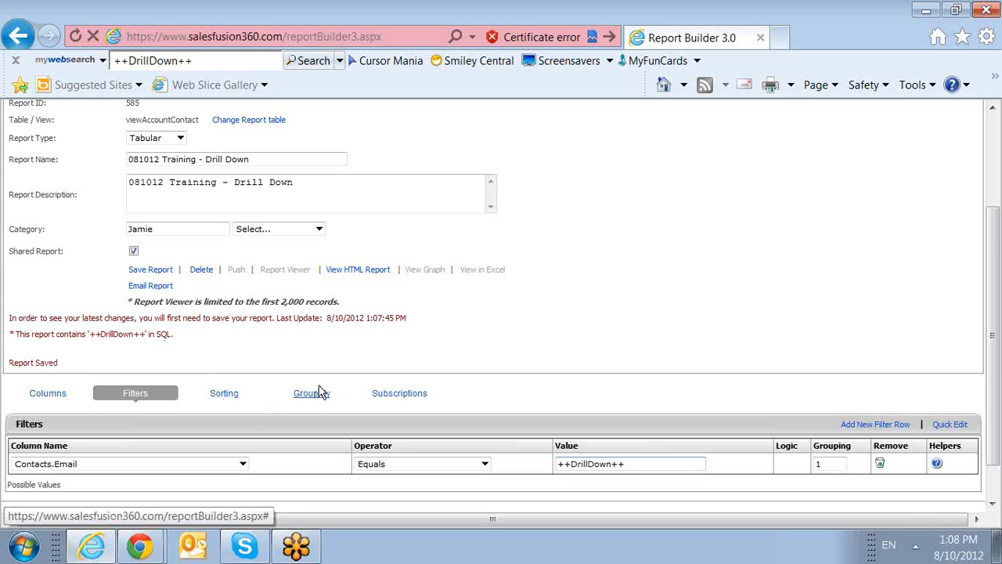
pyautogui.click(313, 393)
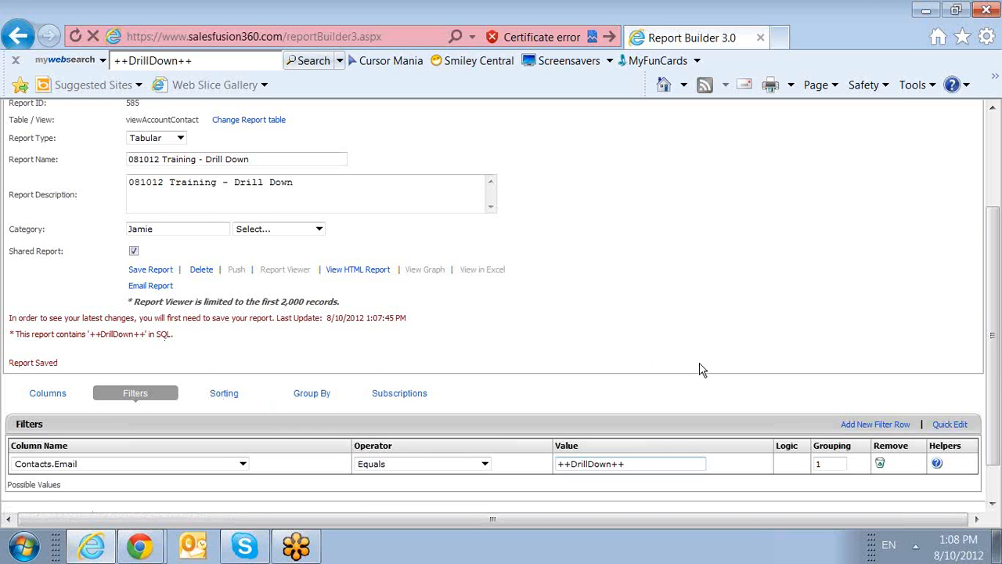
pyautogui.scroll(3, 701, 384)
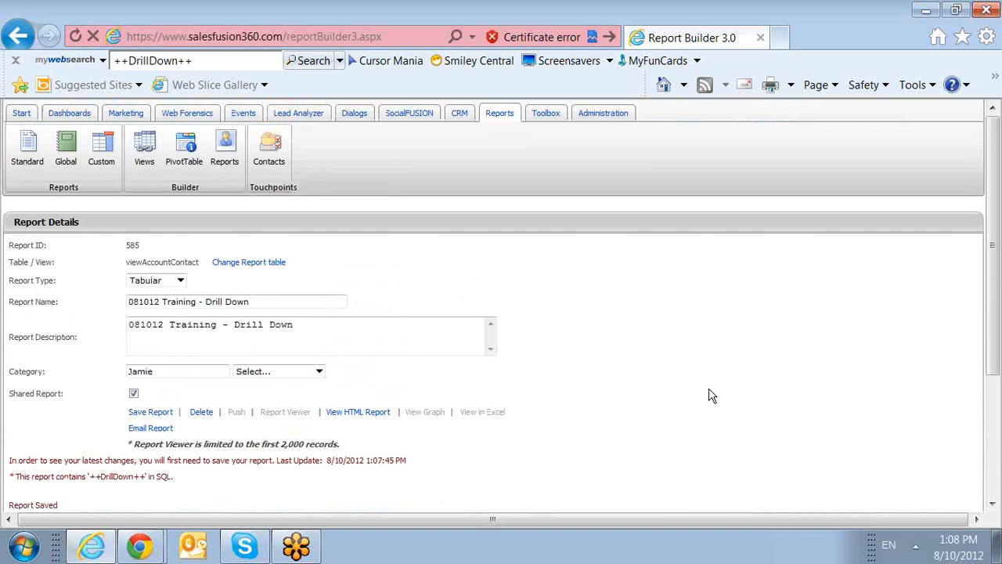
# Reopen report 584, '081012 Training - Master', from the Jamie custom-reports folder in the report builder.
pyautogui.click(116, 174)
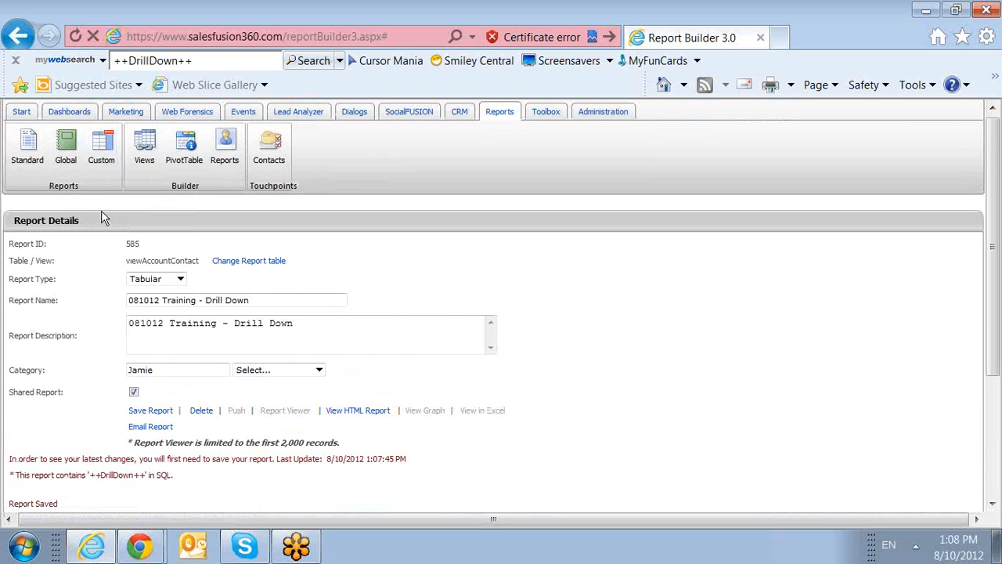
pyautogui.scroll(-2, 51, 375)
pyautogui.click(52, 370)
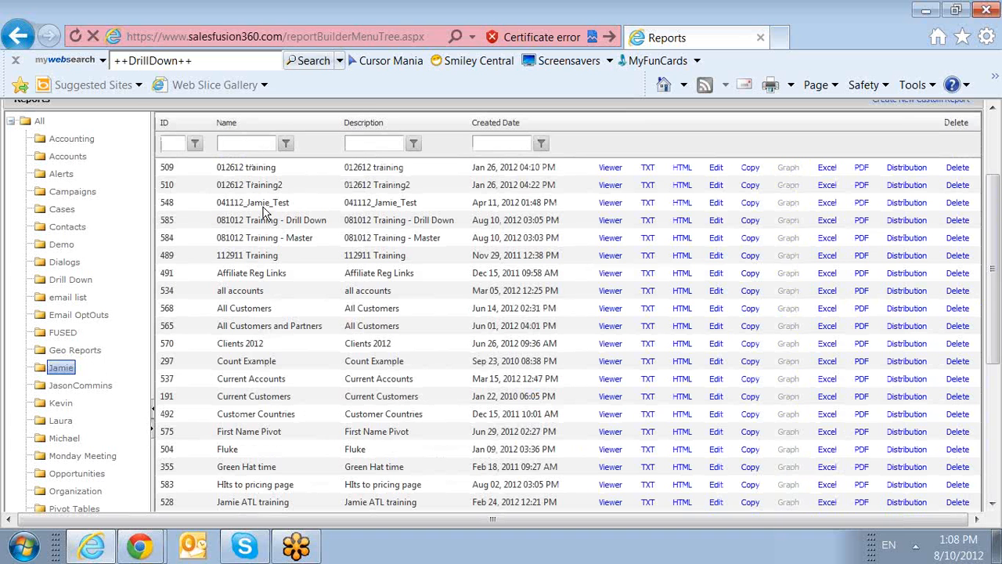
pyautogui.click(272, 241)
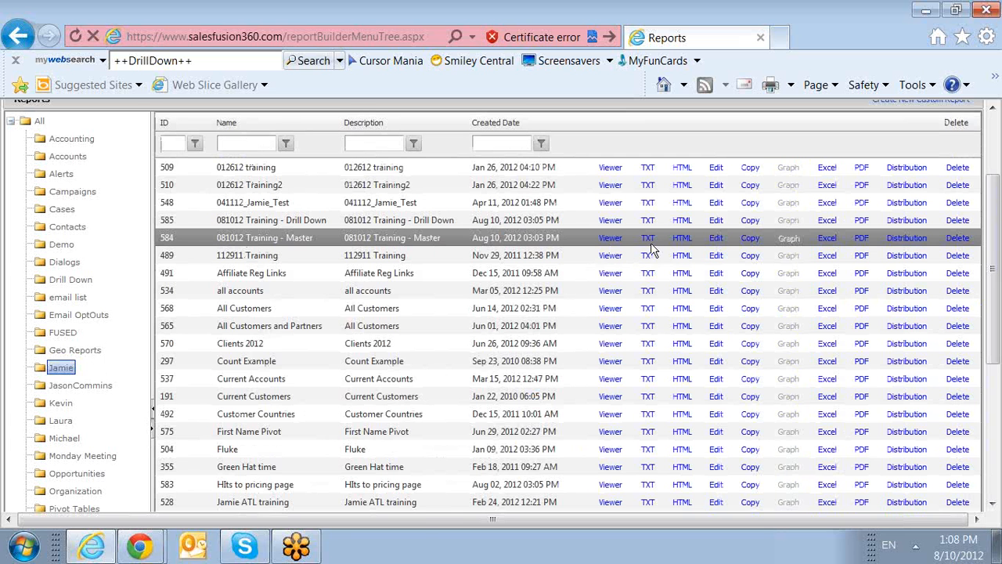
pyautogui.click(718, 242)
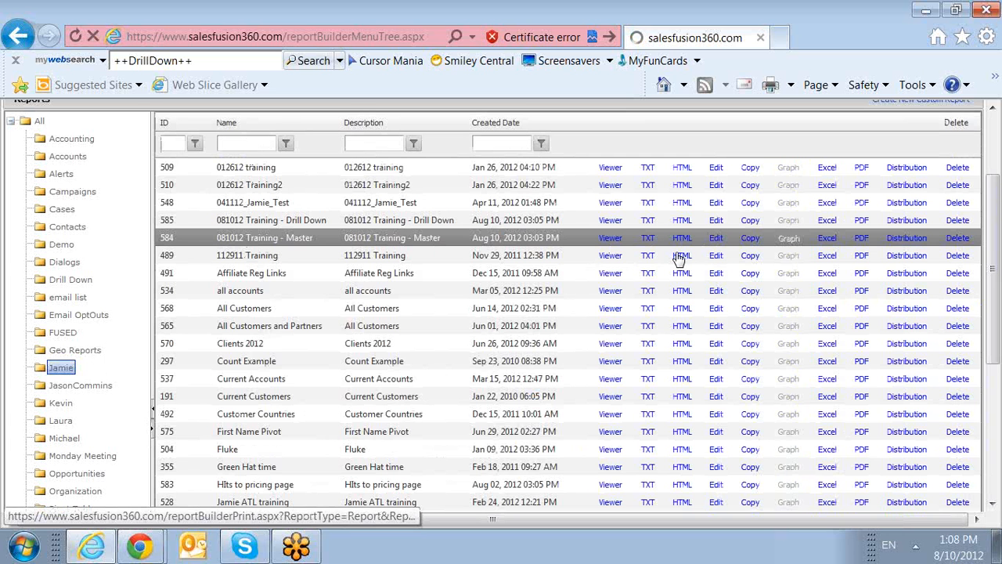
pyautogui.scroll(-3, 569, 334)
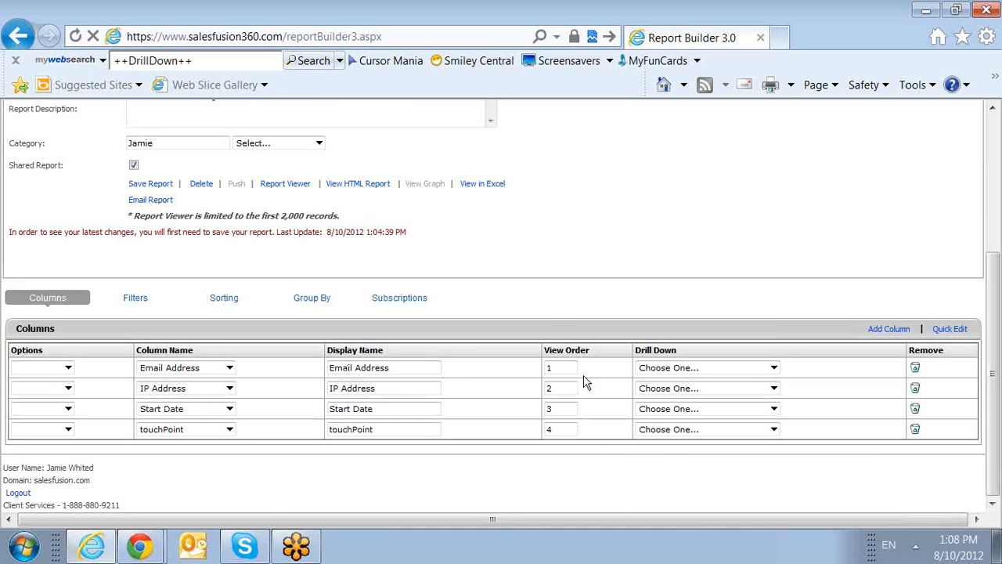
# Set Email Address to drill down to '081012 Training - Drill Down', save, and view the HTML report.
pyautogui.click(681, 370)
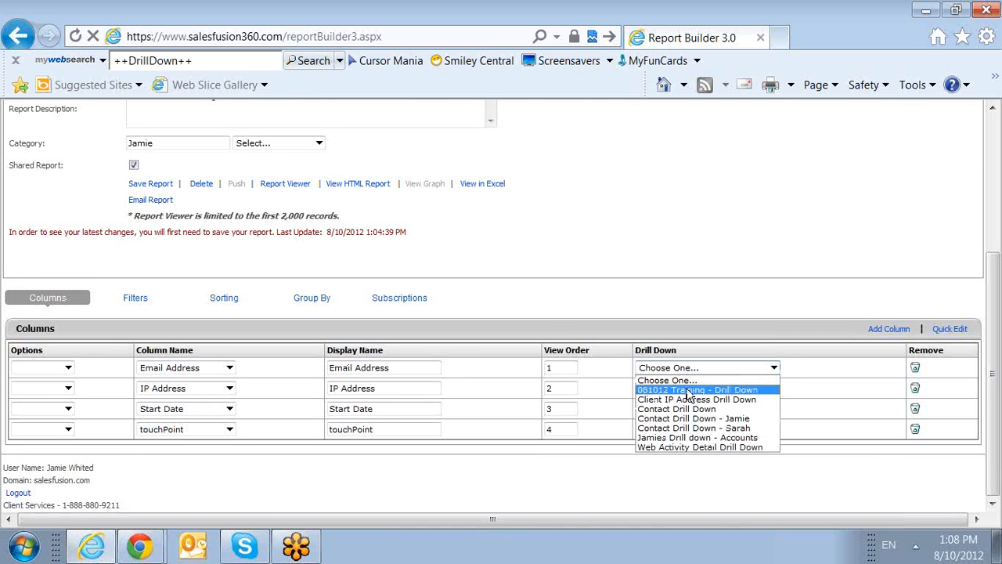
pyautogui.click(690, 391)
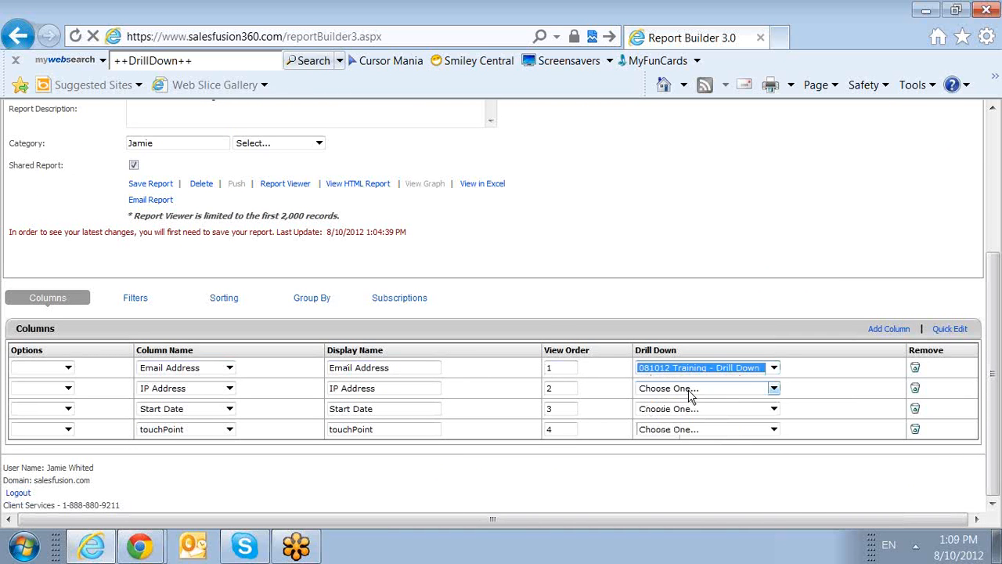
pyautogui.click(171, 184)
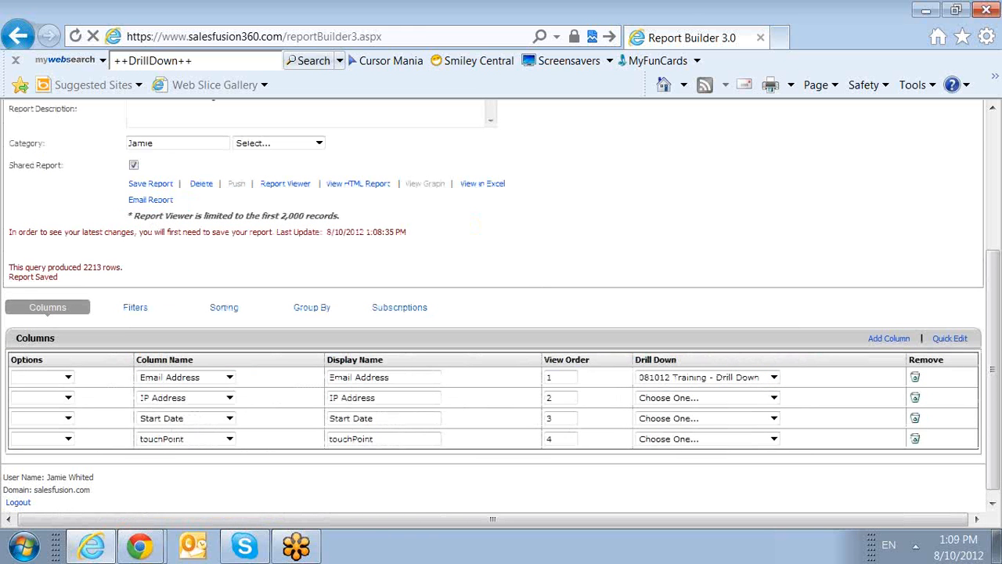
pyautogui.click(368, 185)
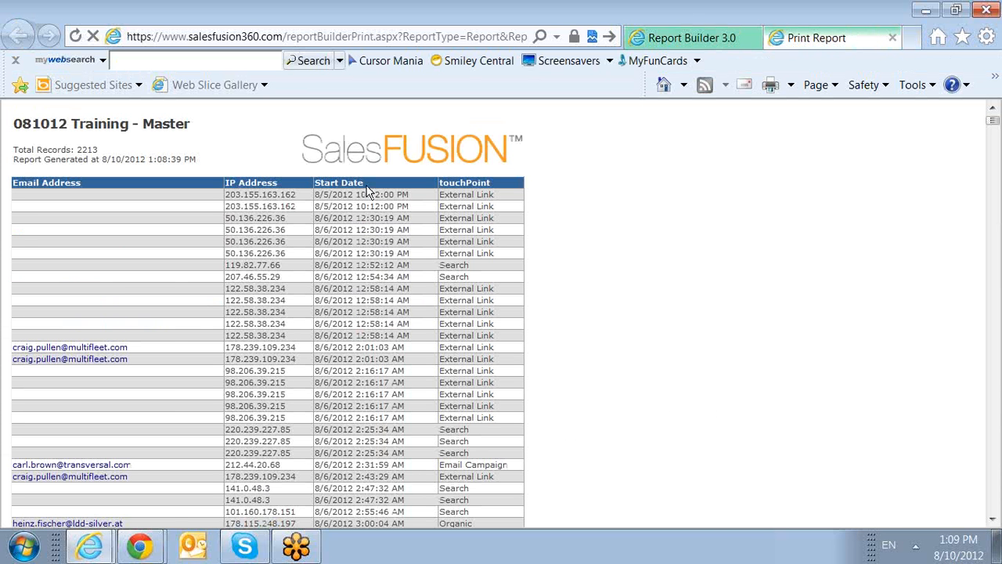
# Follow an email address link in the HTML report to its drill-down details, then close that tab.
pyautogui.scroll(-3, 166, 329)
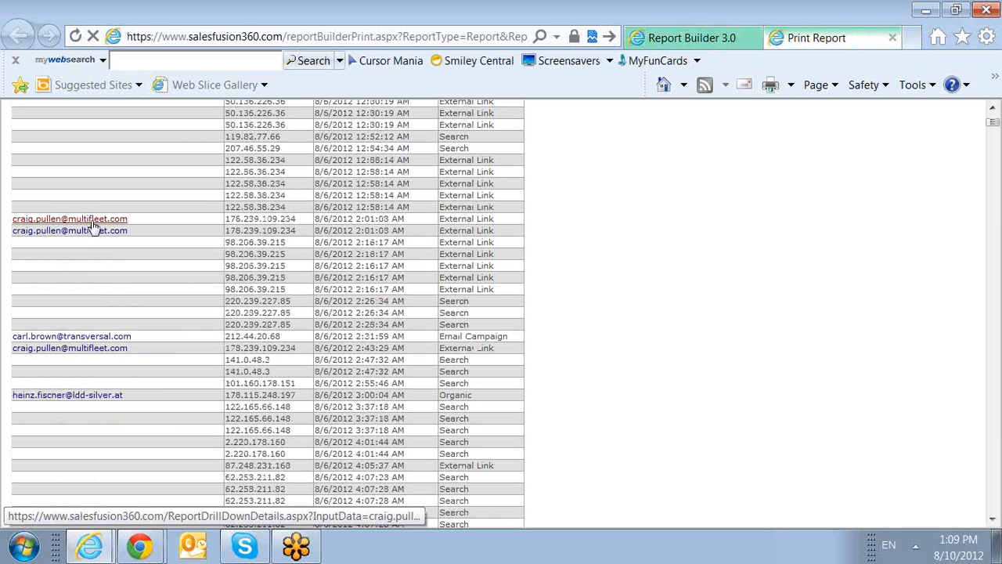
pyautogui.click(106, 398)
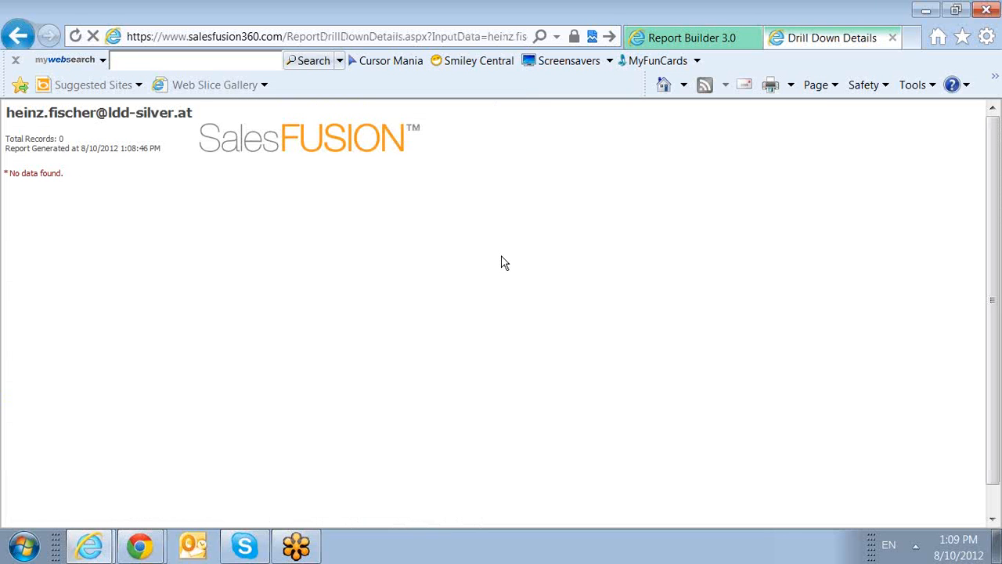
pyautogui.click(893, 38)
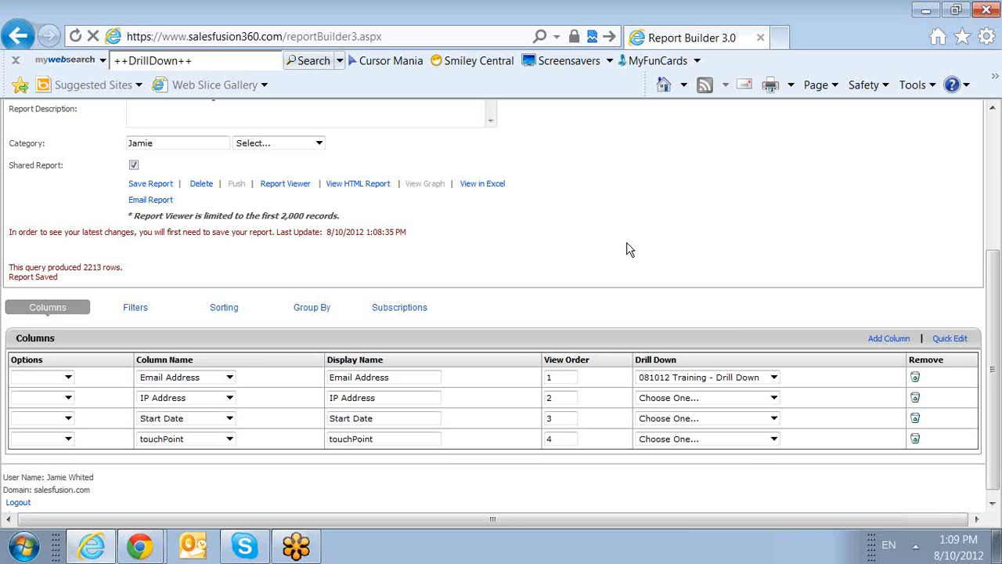
# Launch the SalesFusion Online Help Manual from the Toolbox's Help button.
pyautogui.moveTo(627, 249); pyautogui.dragTo(656, 271)
pyautogui.scroll(3, 655, 271)
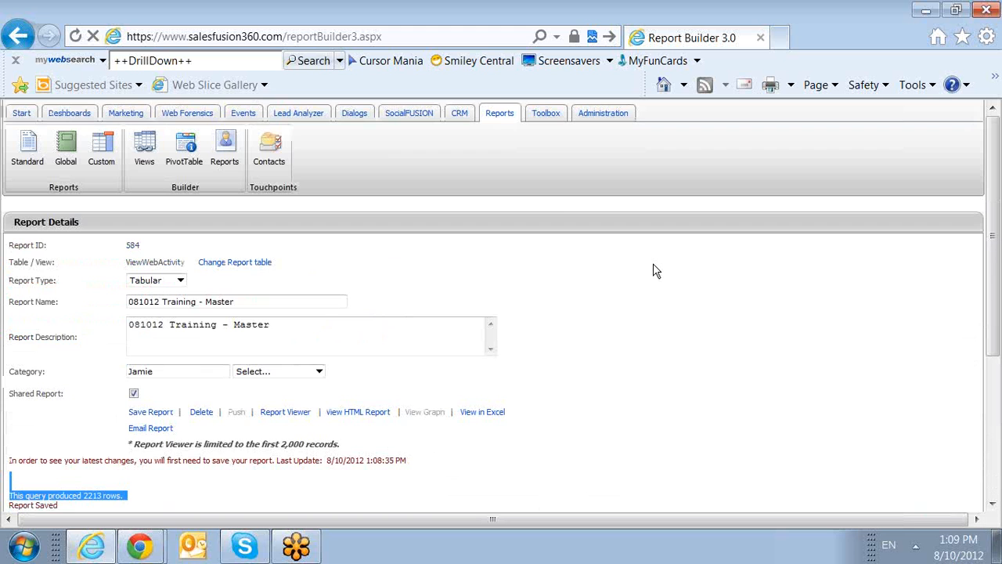
pyautogui.click(545, 119)
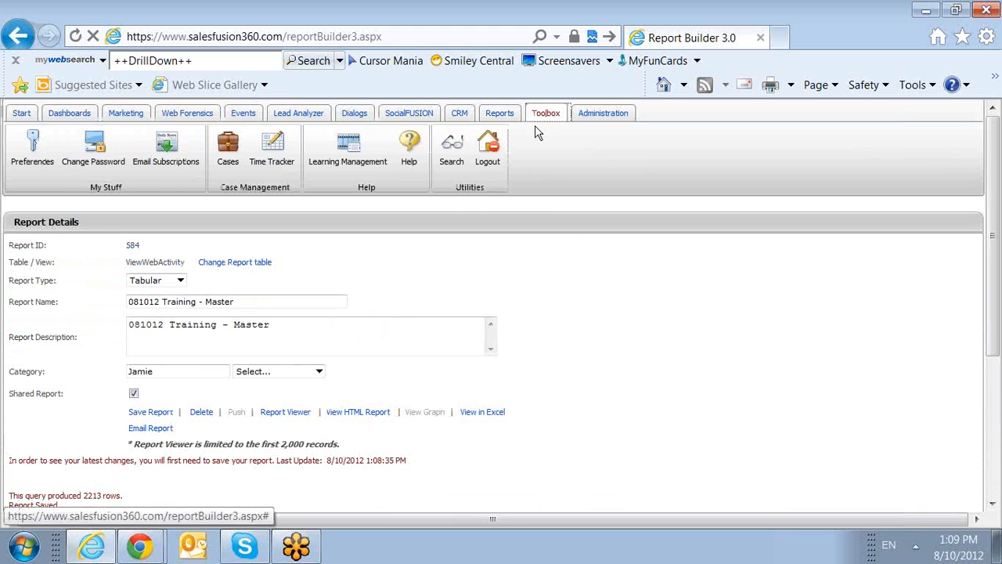
pyautogui.click(413, 157)
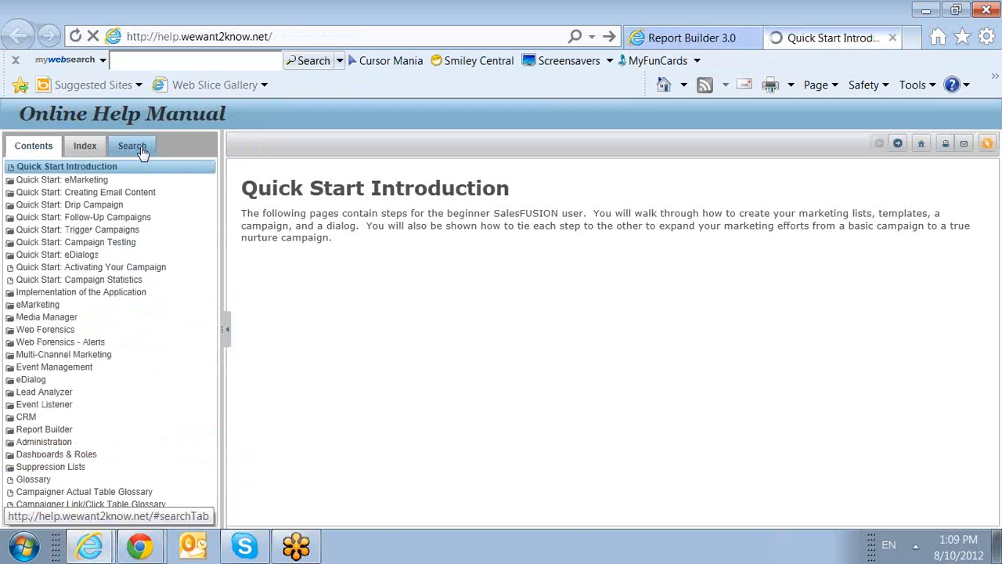
# Search the help for 'drill' and read the 'Creating a Drill Down Report' topic.
pyautogui.click(142, 152)
pyautogui.click(131, 174)
pyautogui.write('drill')
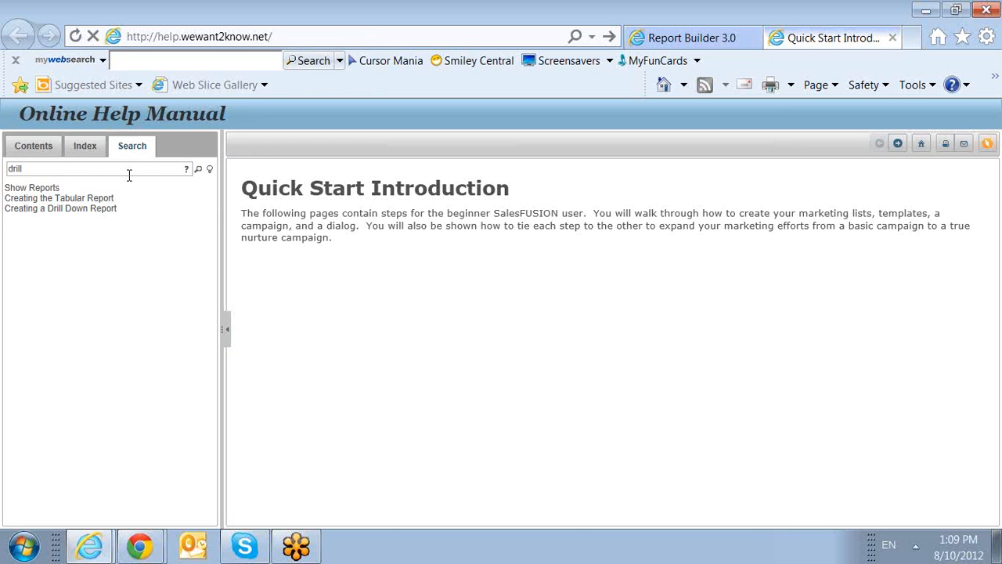
pyautogui.click(52, 210)
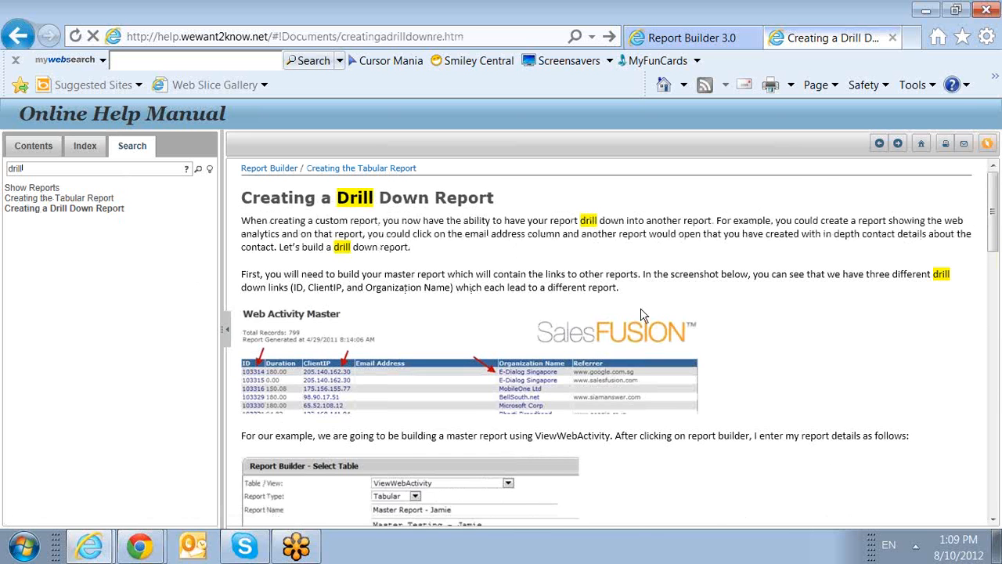
pyautogui.scroll(-1, 641, 309)
pyautogui.scroll(-1, 641, 309)
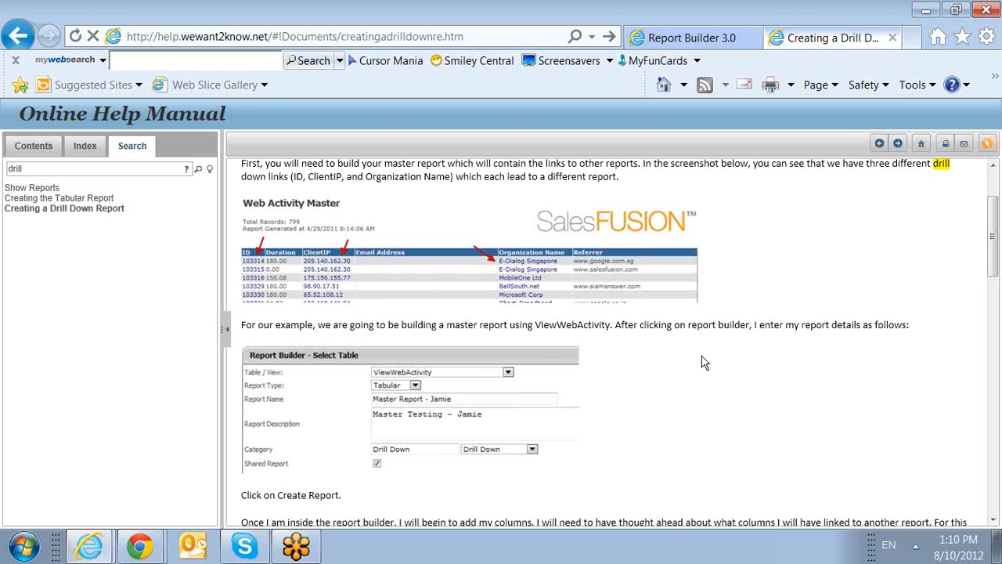
pyautogui.scroll(2, 691, 314)
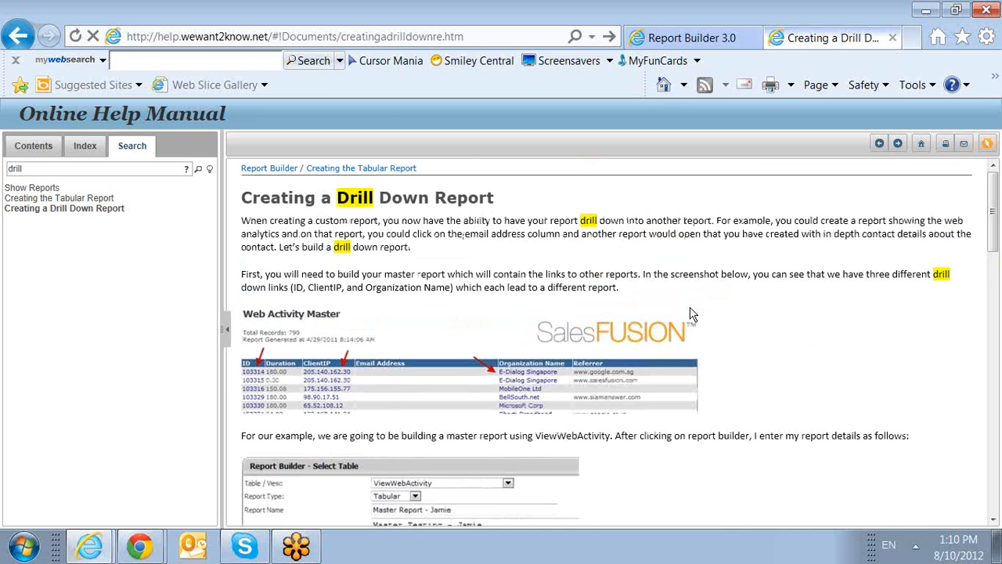